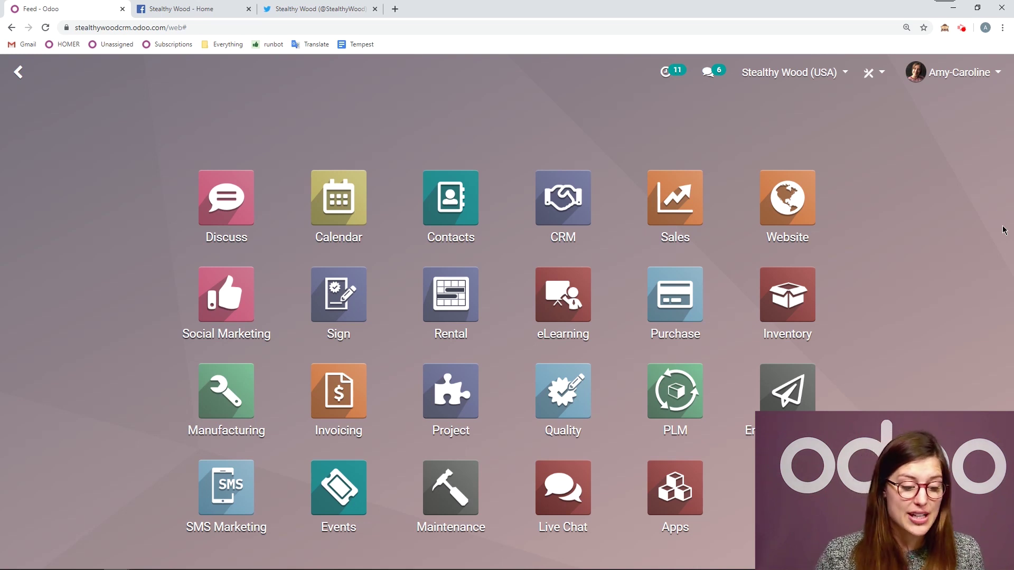
# Step: Open Social Marketing and bring up Add a Stream, offering Facebook or Twitter
pyautogui.click(213, 273)
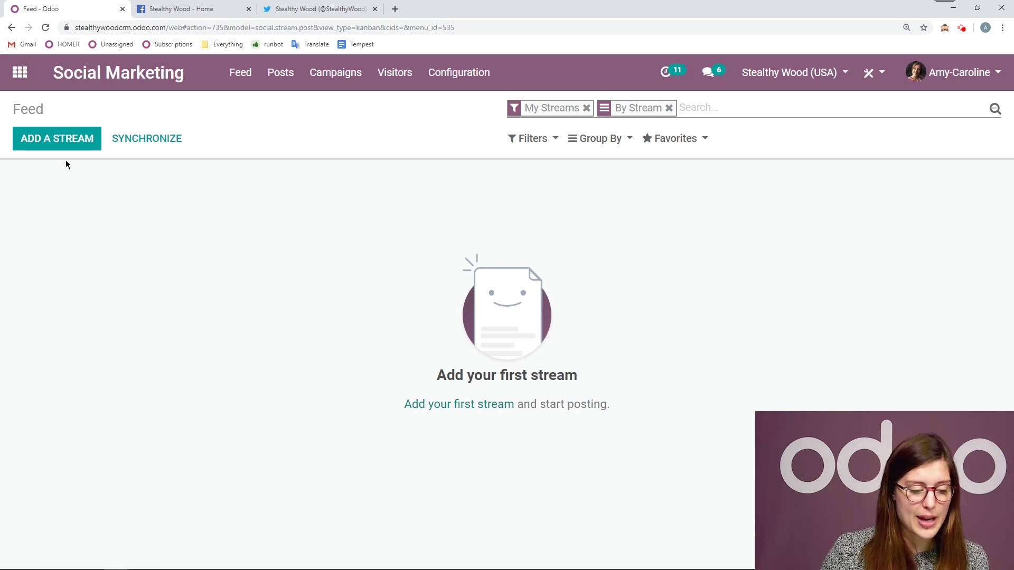
pyautogui.click(72, 142)
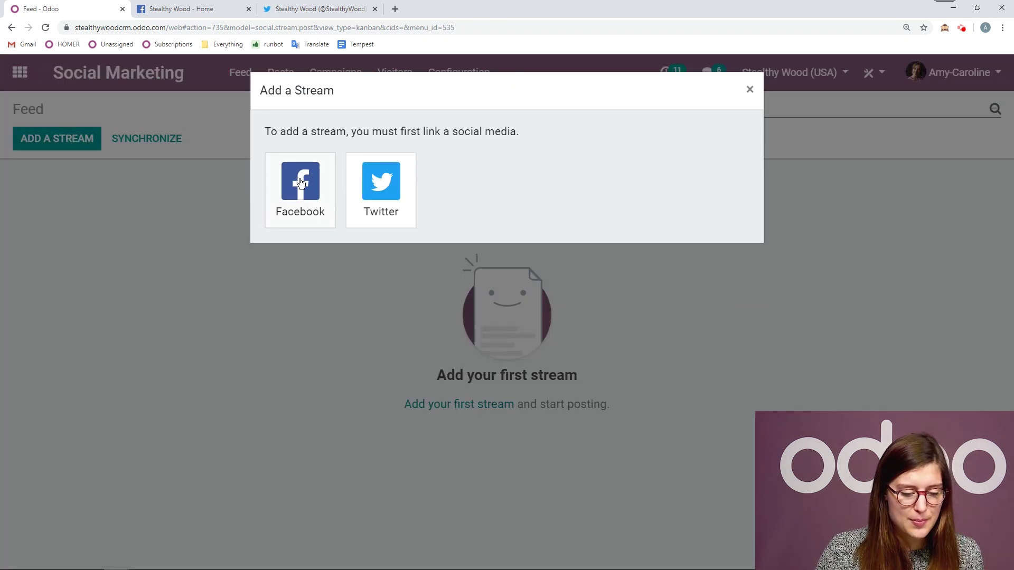
pyautogui.moveTo(267, 133); pyautogui.dragTo(502, 136)
pyautogui.click(547, 142)
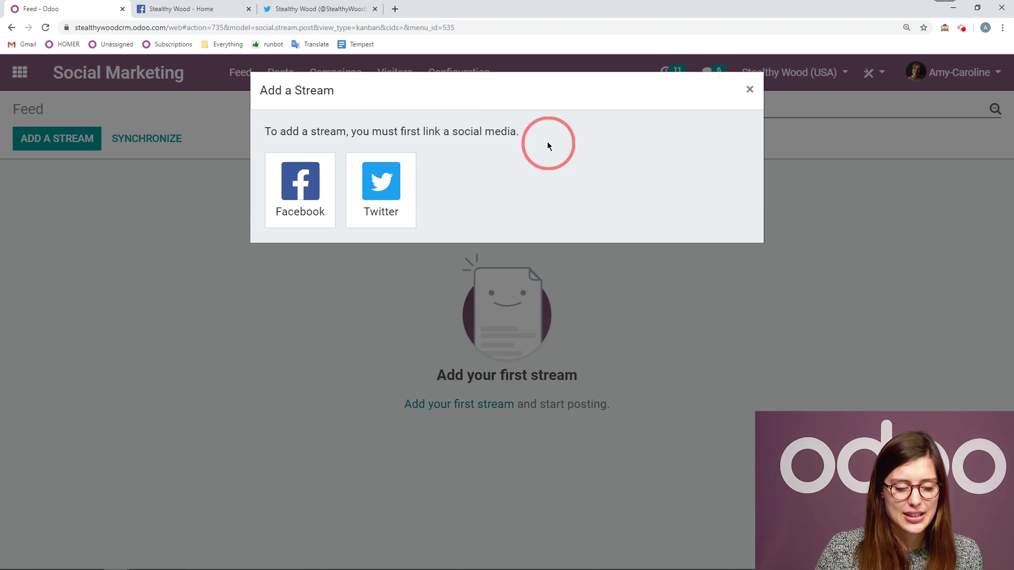
# Step: Link the Stealthy Wood Facebook page as a stream by approving Facebook's authorization
pyautogui.click(324, 175)
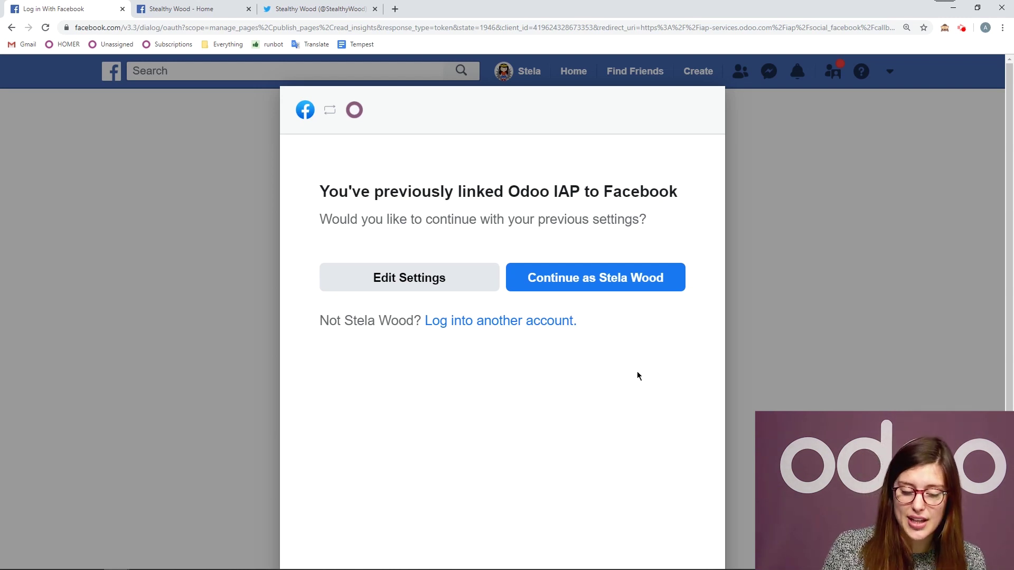
pyautogui.click(628, 292)
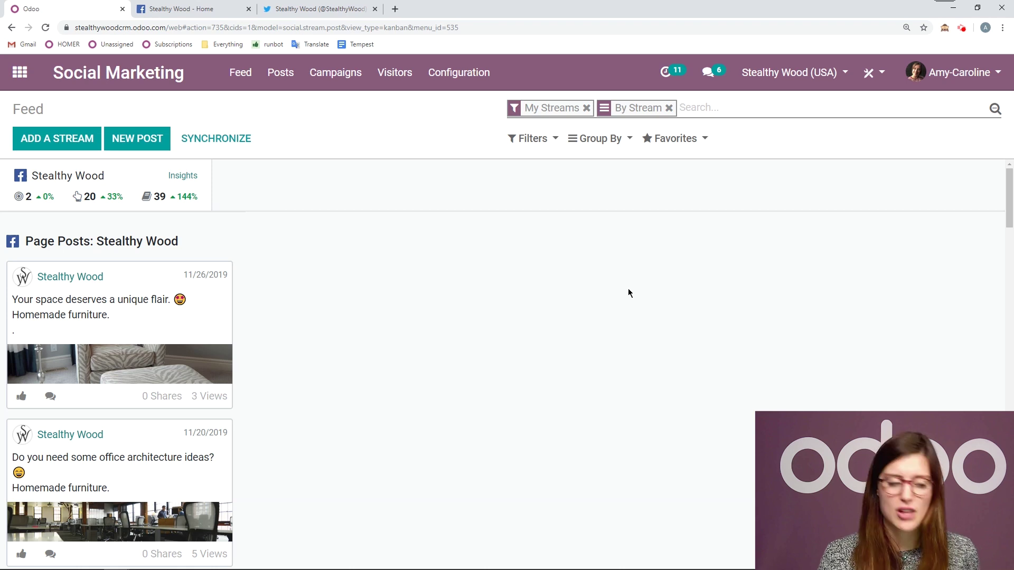
# Step: Add the Stealthy Wood Twitter account as a second stream, authorizing Odoo Social on Twitter
pyautogui.click(95, 145)
pyautogui.click(414, 290)
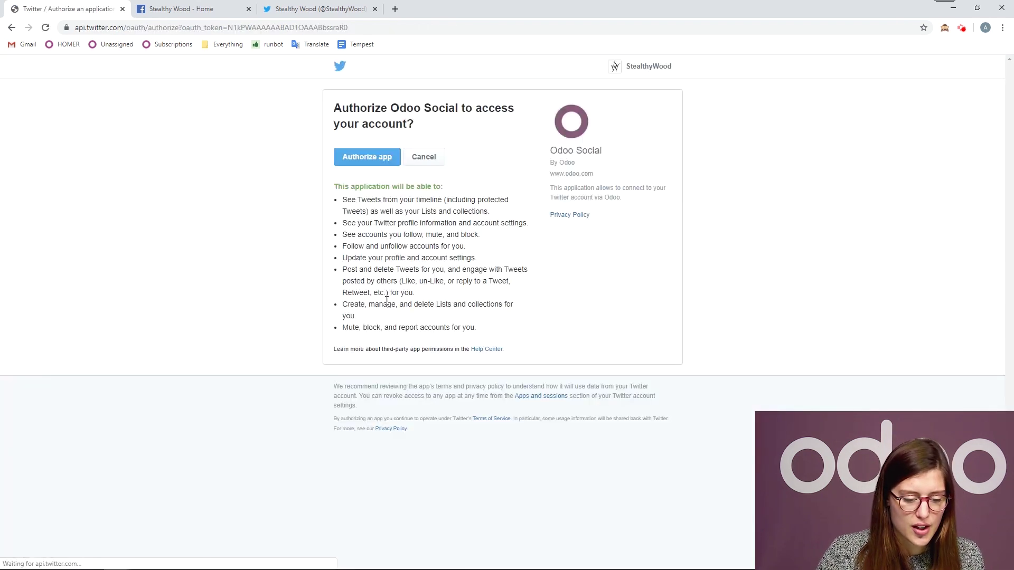
pyautogui.click(387, 158)
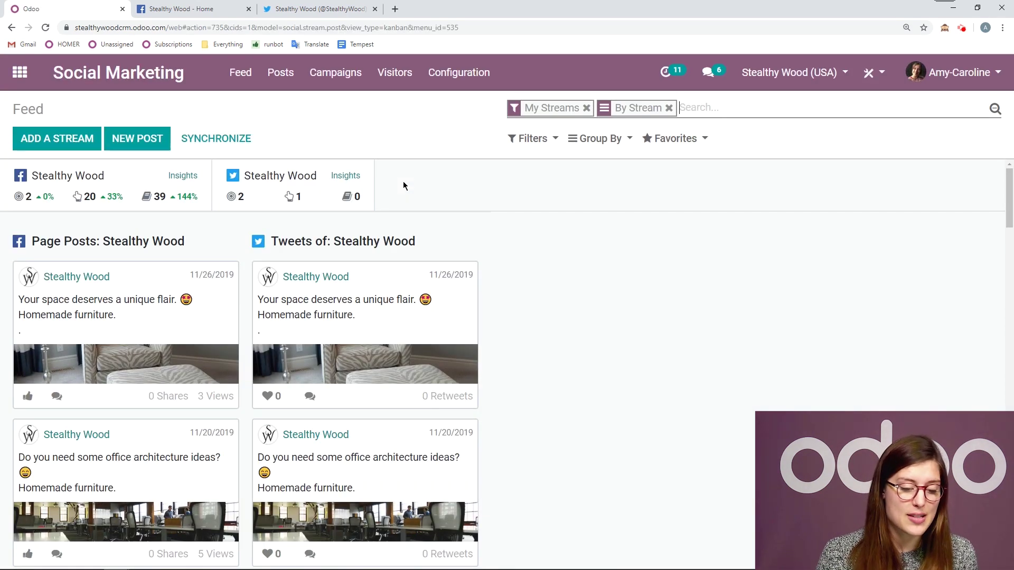
# Step: Review the Facebook and Twitter streams in the feed, checking the already linked accounts
pyautogui.scroll(-4, 482, 256)
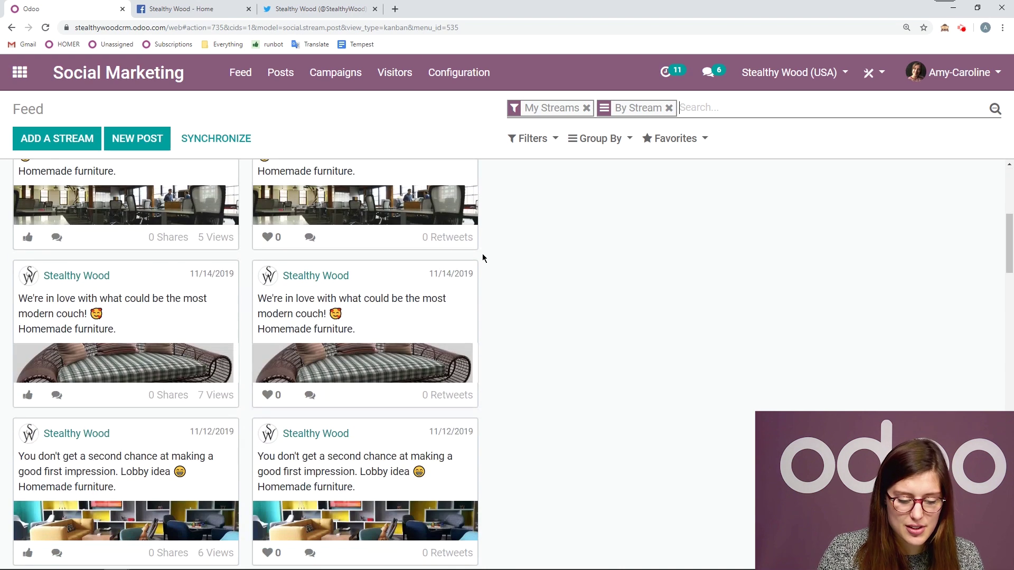
pyautogui.scroll(4, 516, 272)
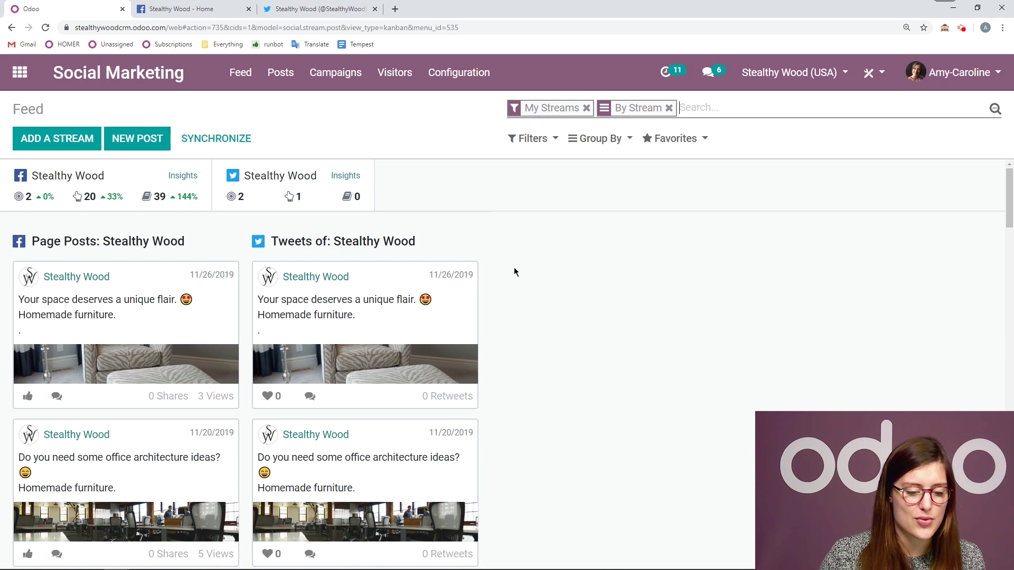
pyautogui.click(77, 146)
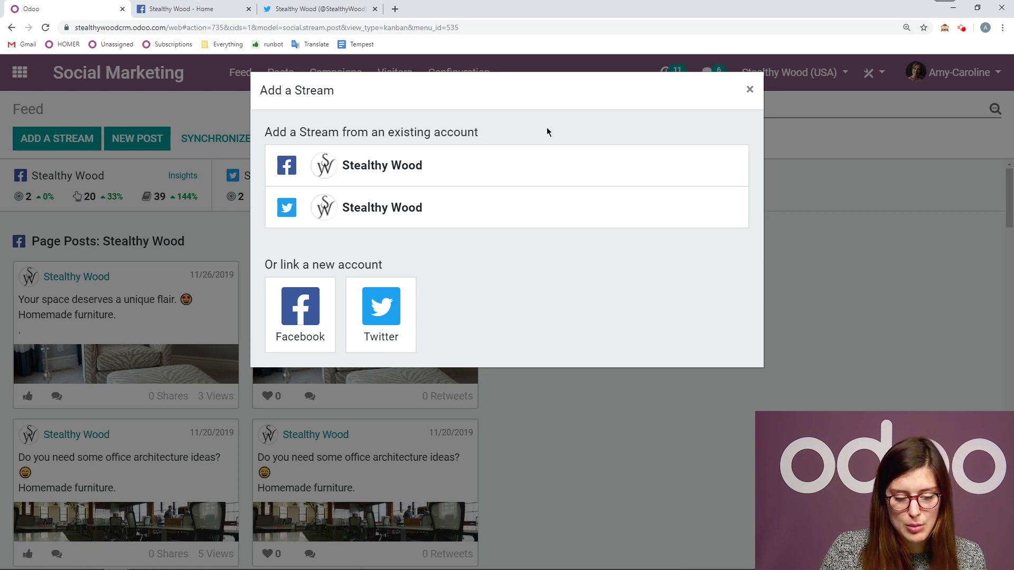
pyautogui.click(750, 90)
pyautogui.scroll(-1, 562, 245)
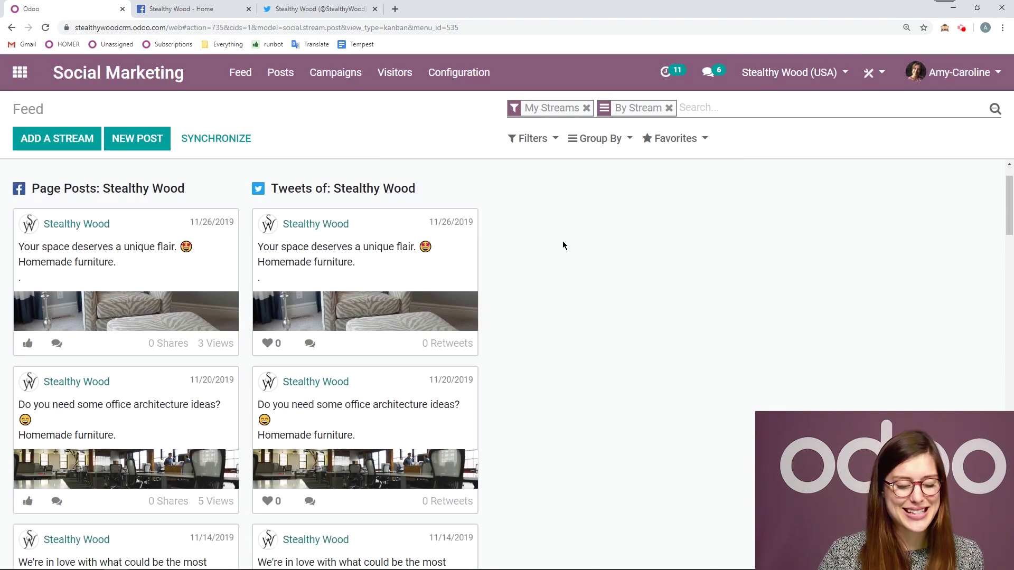
pyautogui.scroll(-15, 563, 241)
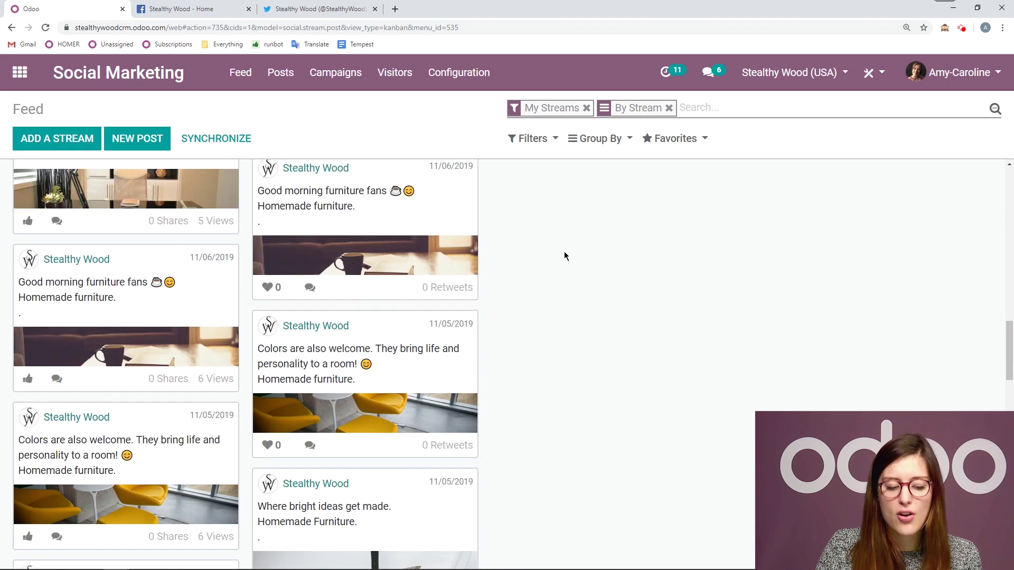
pyautogui.scroll(-3, 564, 251)
pyautogui.scroll(20, 564, 251)
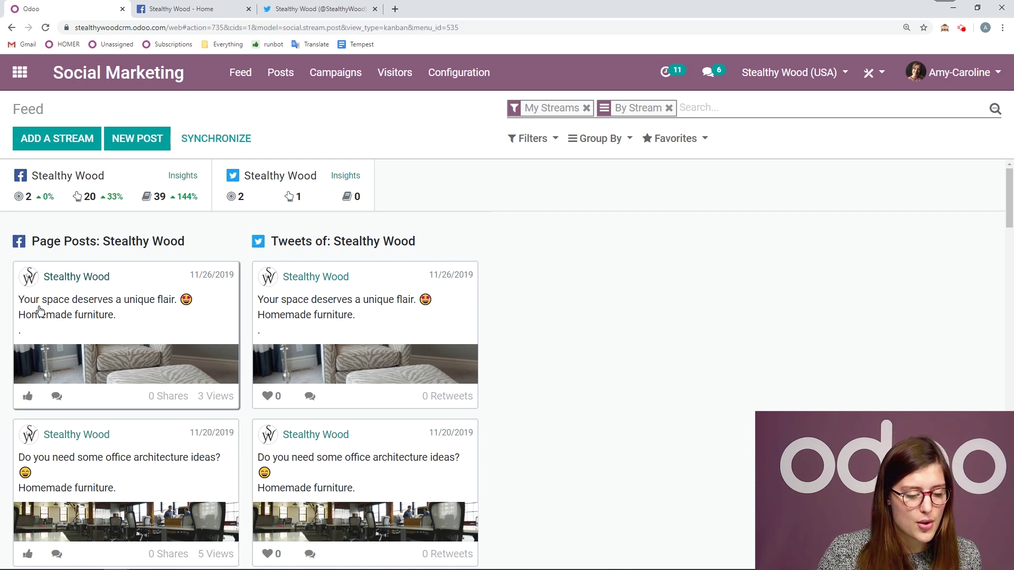
# Step: Post and like the comment 'This is the best post ever!' on the 11/26 Facebook post
pyautogui.click(141, 328)
pyautogui.click(512, 322)
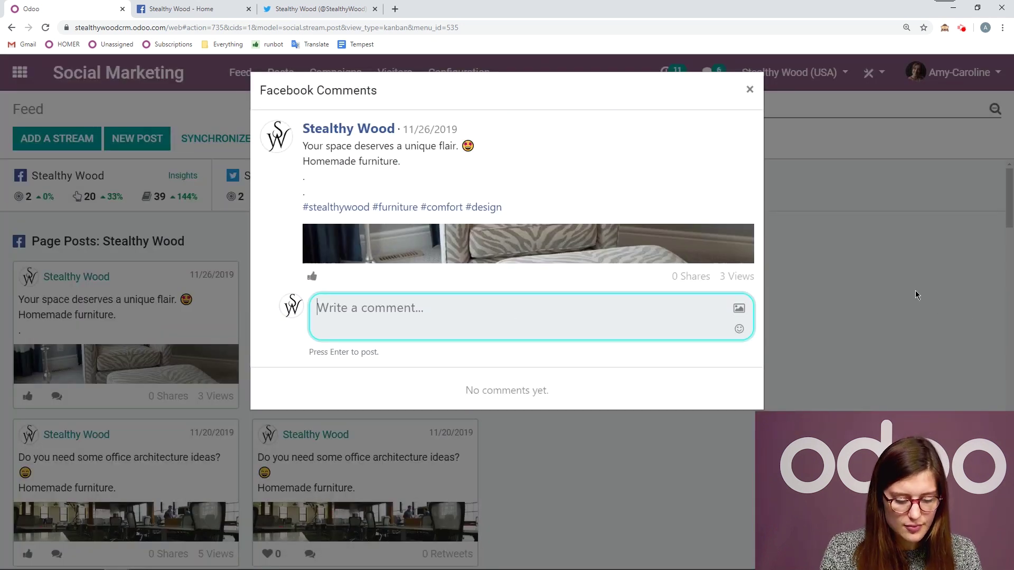
pyautogui.write('This is ')
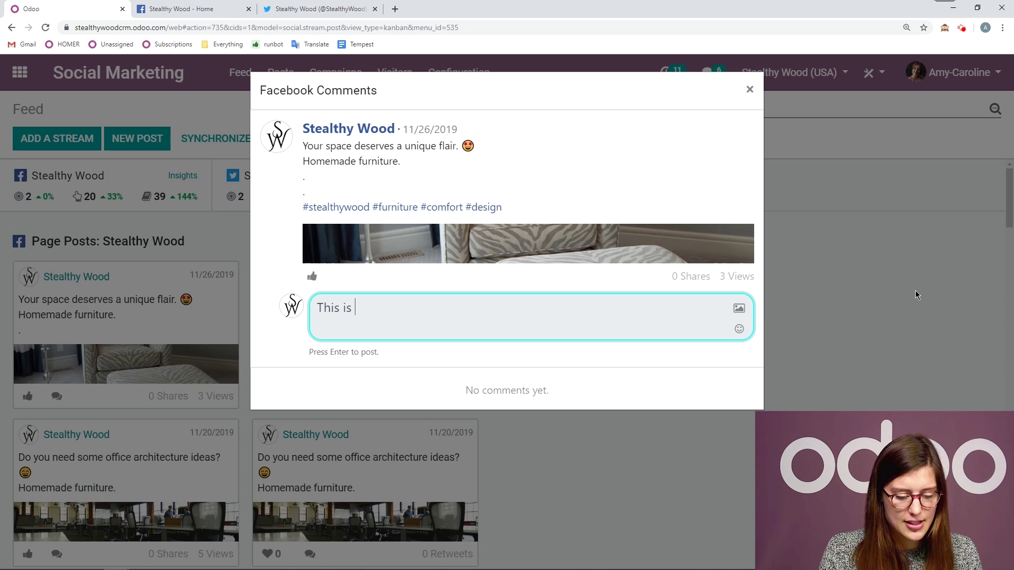
pyautogui.write('the best post ever!')
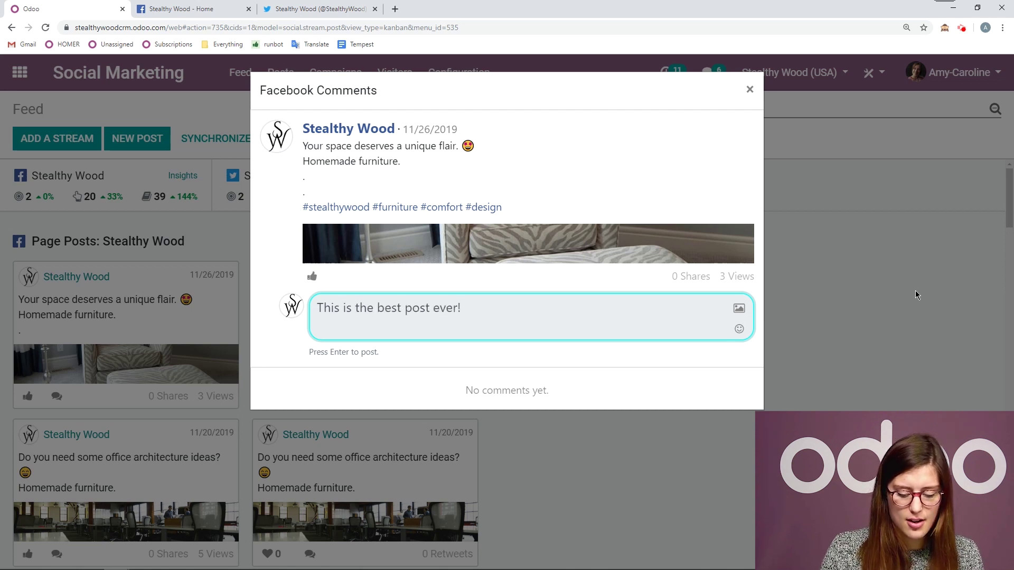
pyautogui.press('Return')
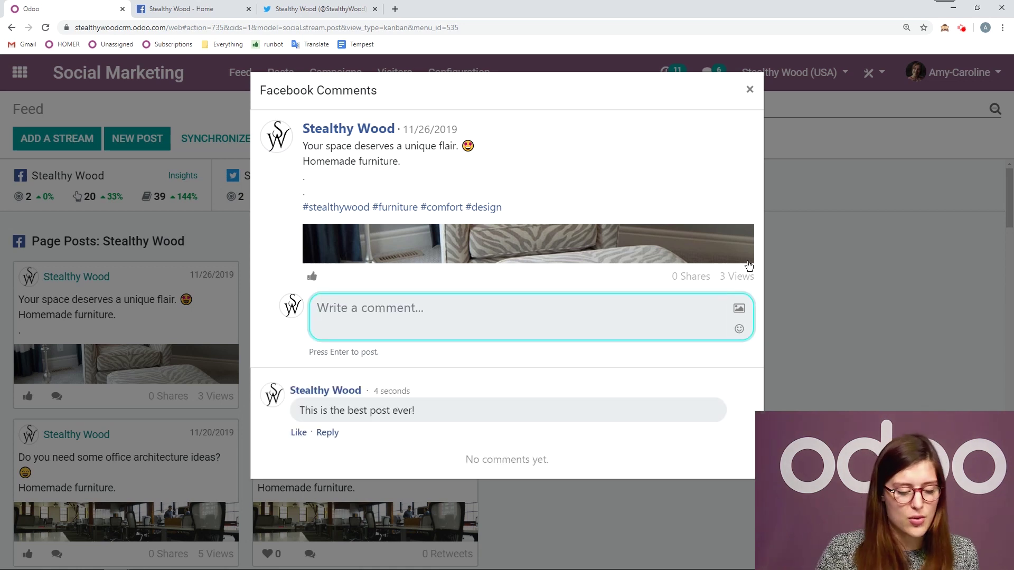
pyautogui.click(297, 433)
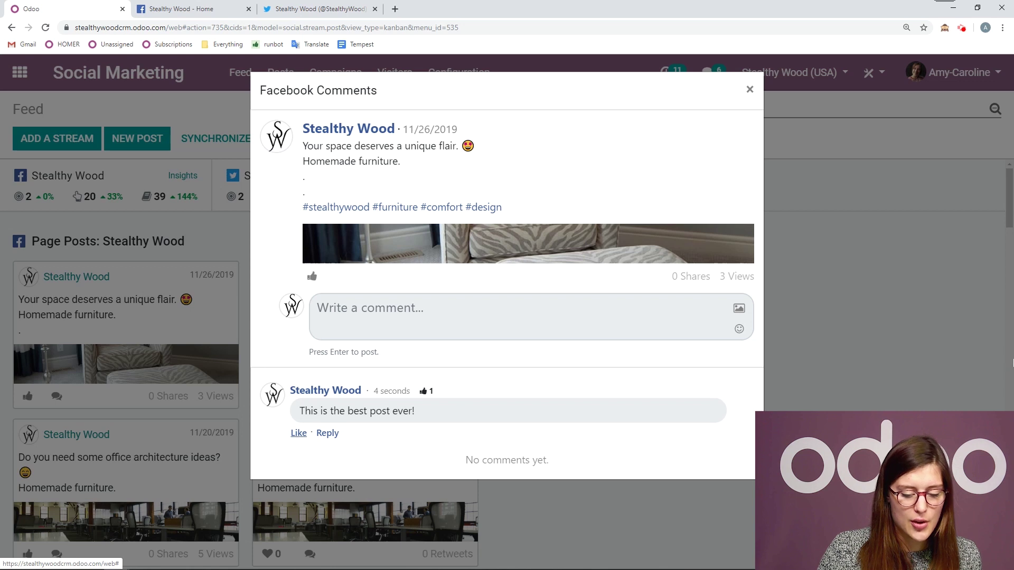
pyautogui.click(749, 89)
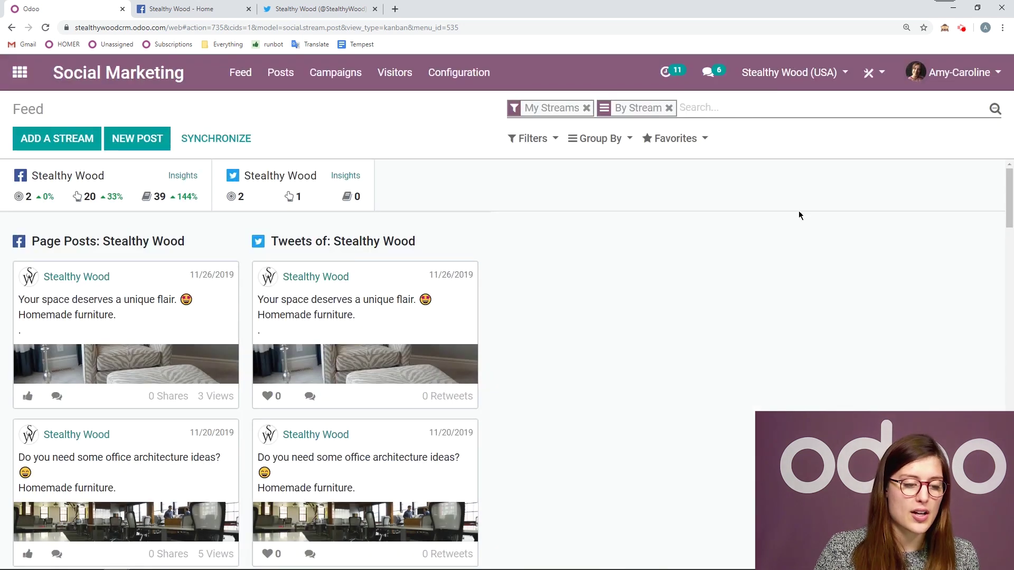
pyautogui.click(220, 4)
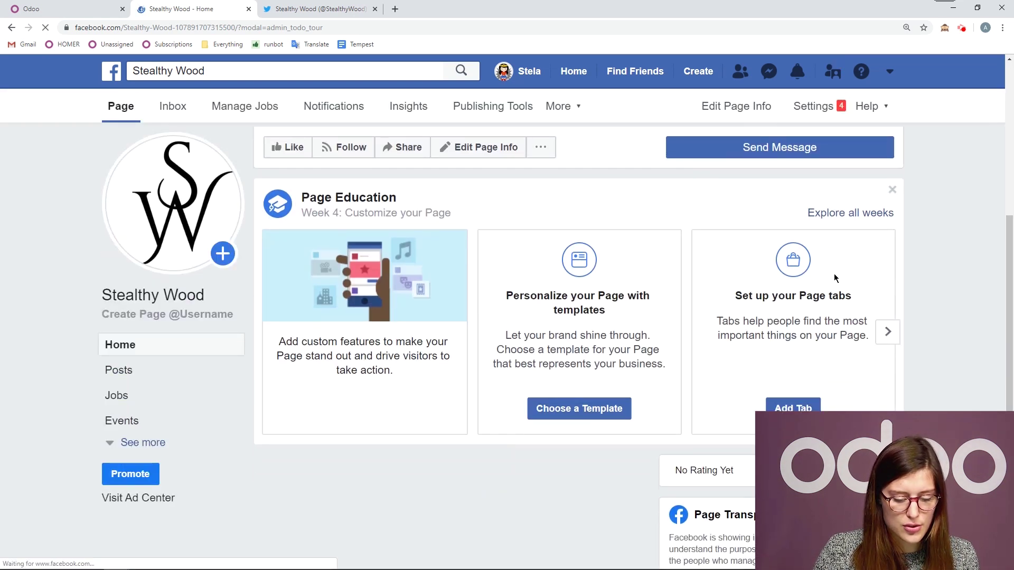
# Step: Find the Odoo IAP comment under the Stealthy Wood Facebook post, then go back to Odoo
pyautogui.scroll(-2, 934, 294)
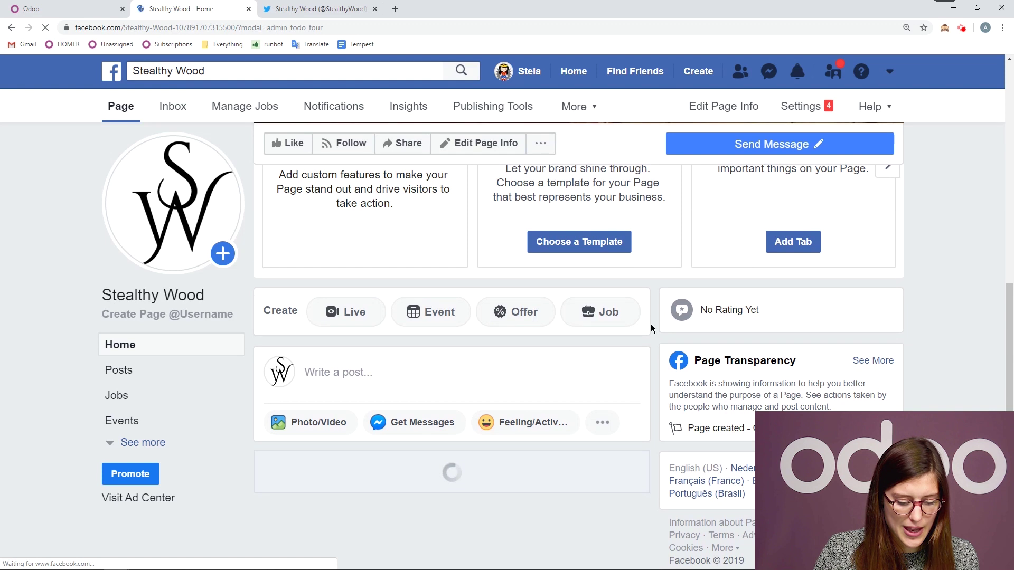
pyautogui.scroll(-10, 586, 354)
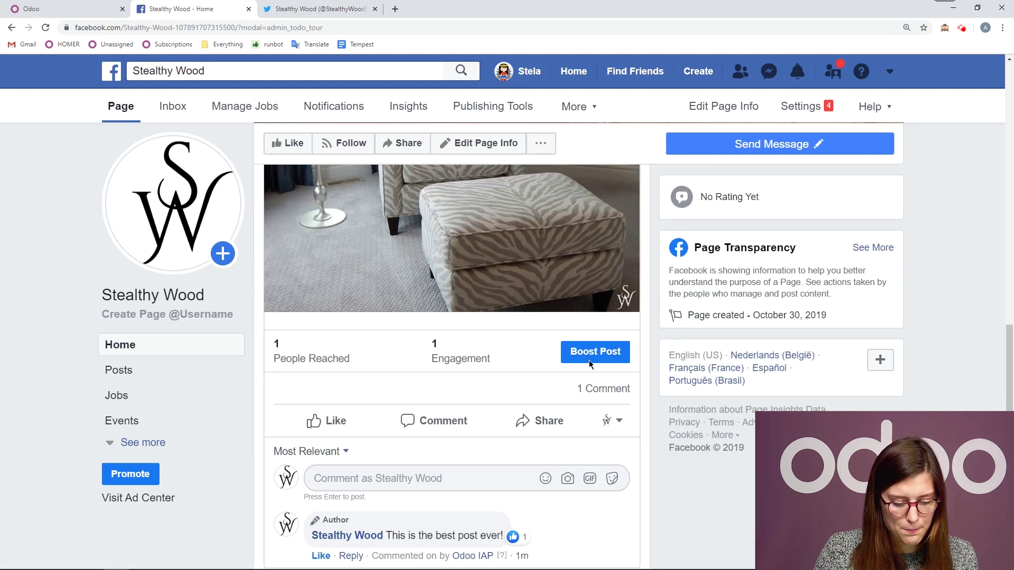
pyautogui.scroll(-2, 431, 395)
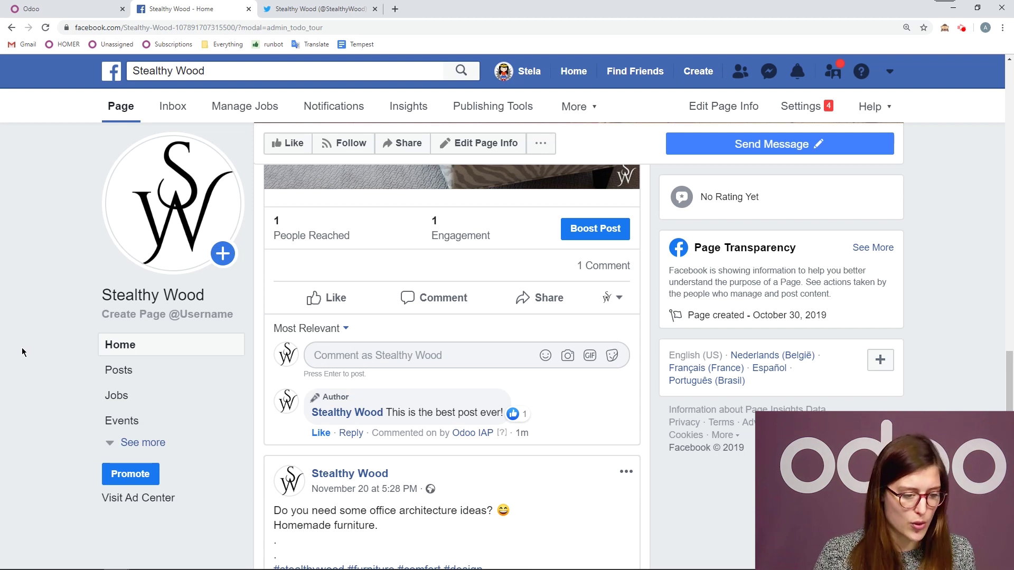
pyautogui.click(32, 9)
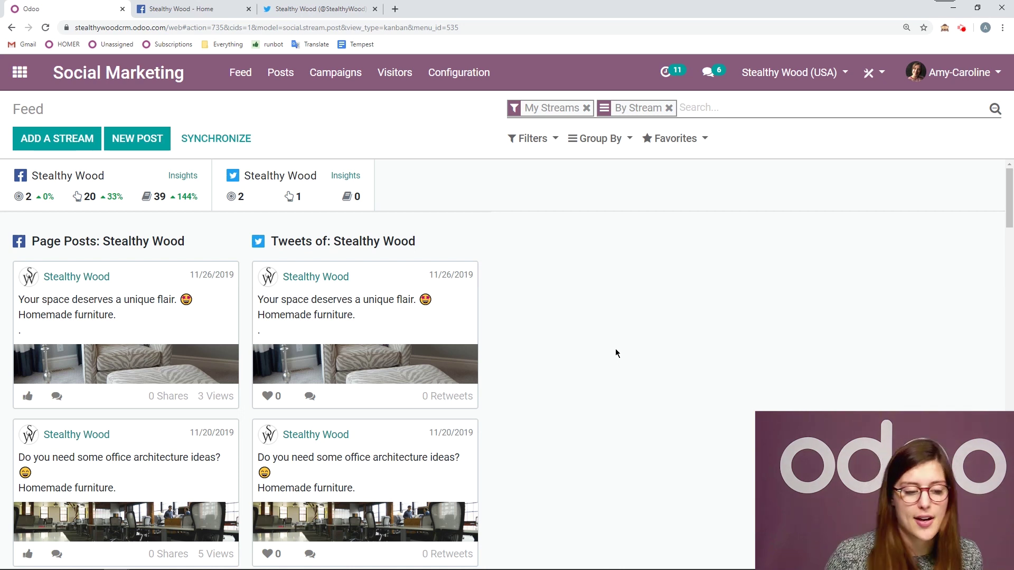
pyautogui.moveTo(44, 194)
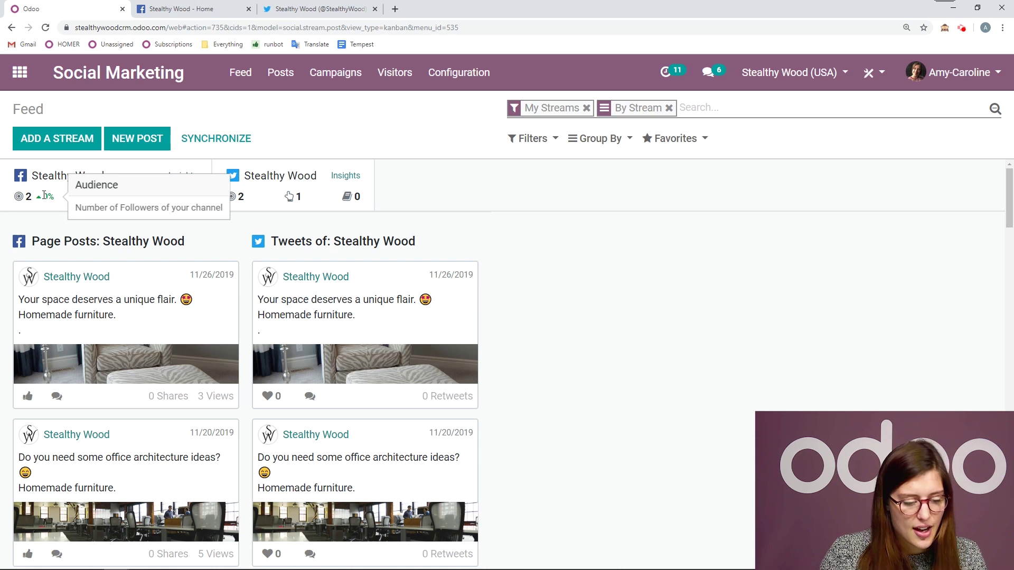
pyautogui.moveTo(88, 207)
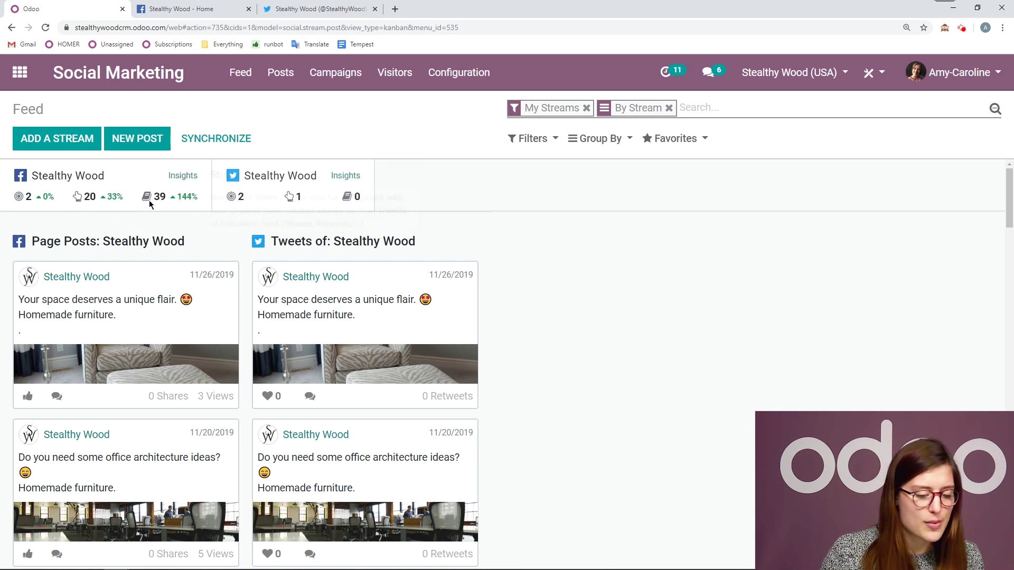
pyautogui.moveTo(154, 201)
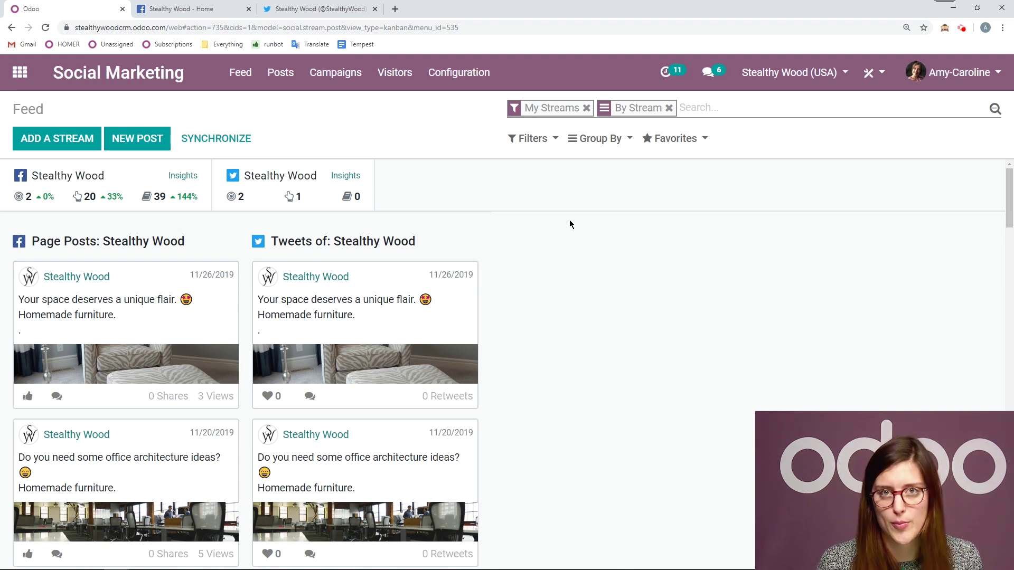
# Step: Open the Facebook stream's Insights and look over the Stealthy Wood weekly page summary
pyautogui.click(183, 176)
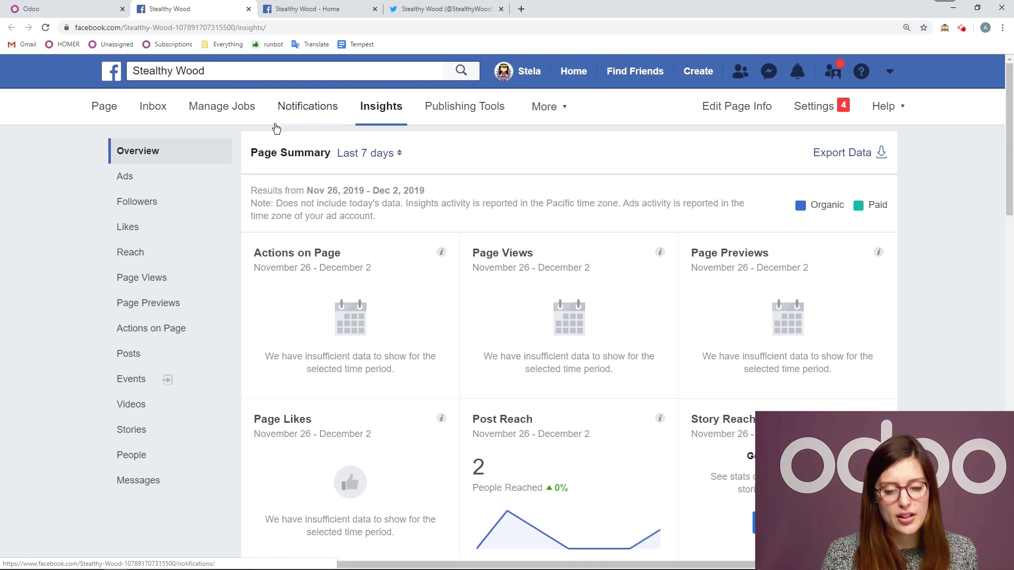
pyautogui.scroll(-7, 971, 260)
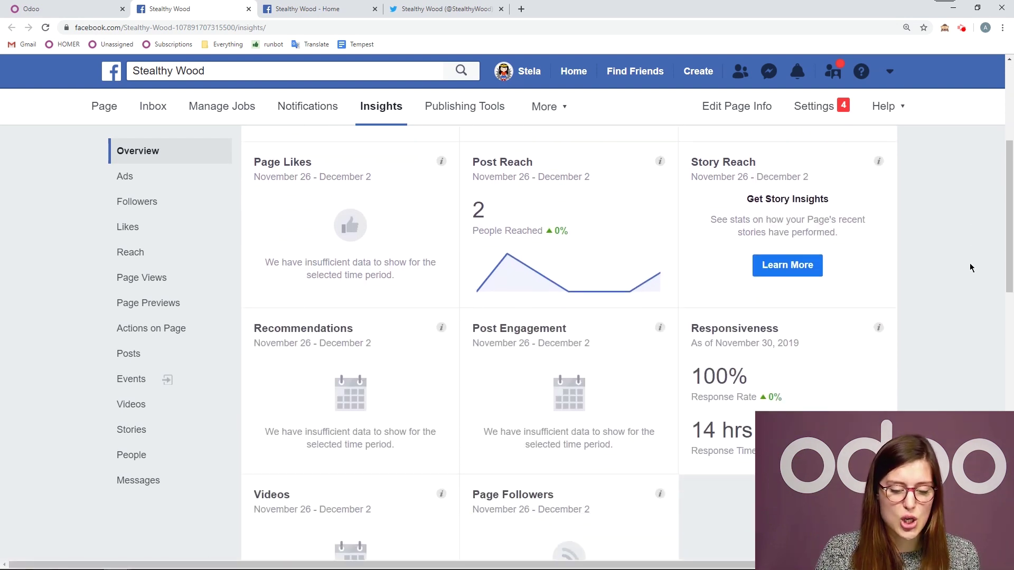
pyautogui.scroll(7, 969, 272)
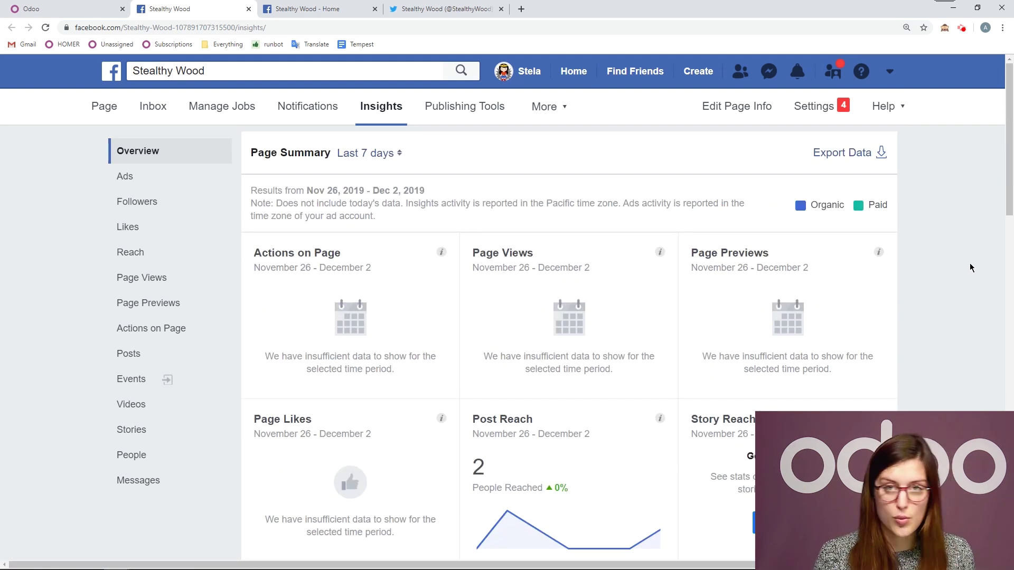
# Step: Close the Facebook Insights tab and start a new post from the Odoo feed
pyautogui.click(248, 9)
pyautogui.scroll(-1, 708, 379)
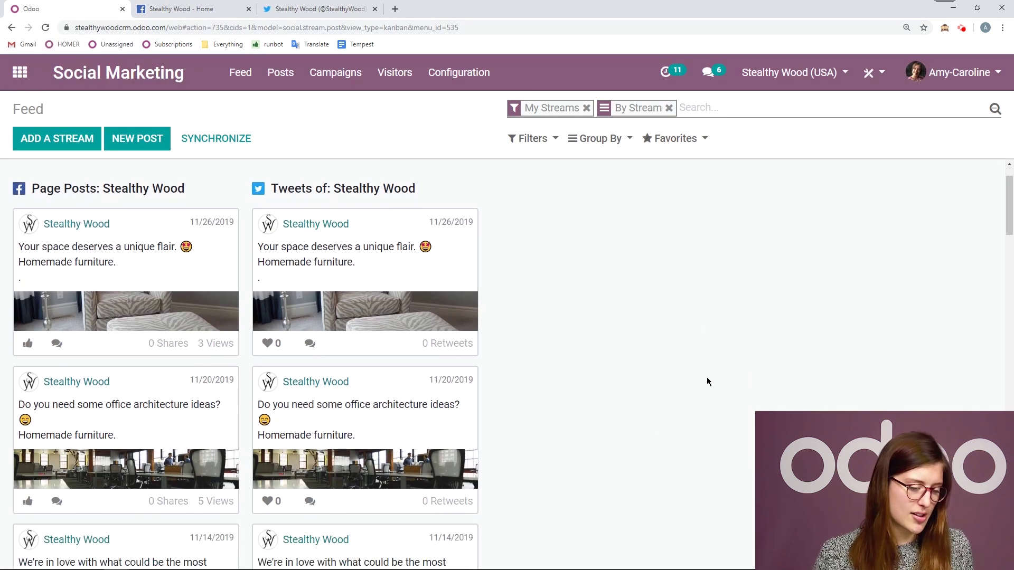
pyautogui.scroll(1, 707, 379)
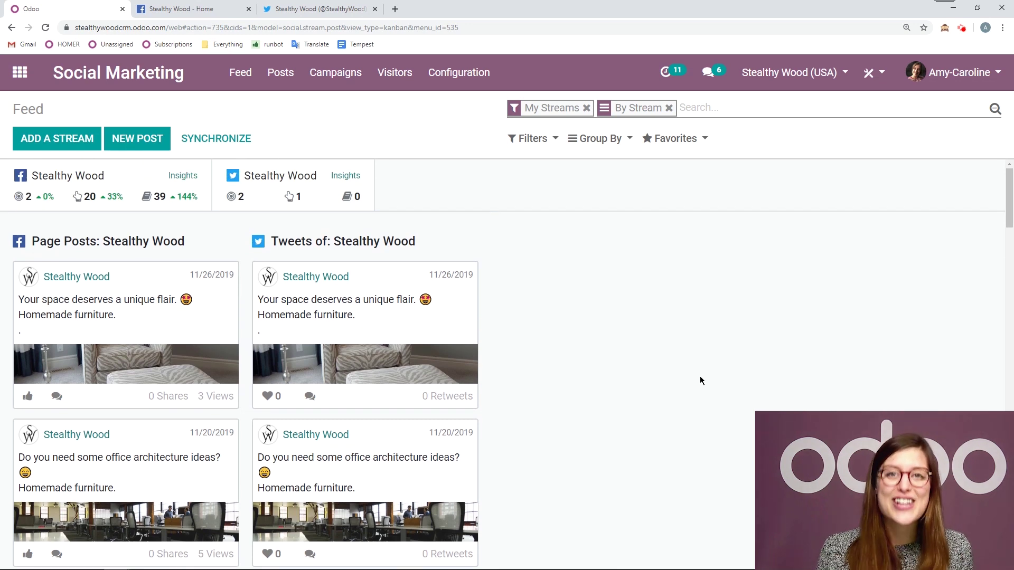
pyautogui.click(151, 139)
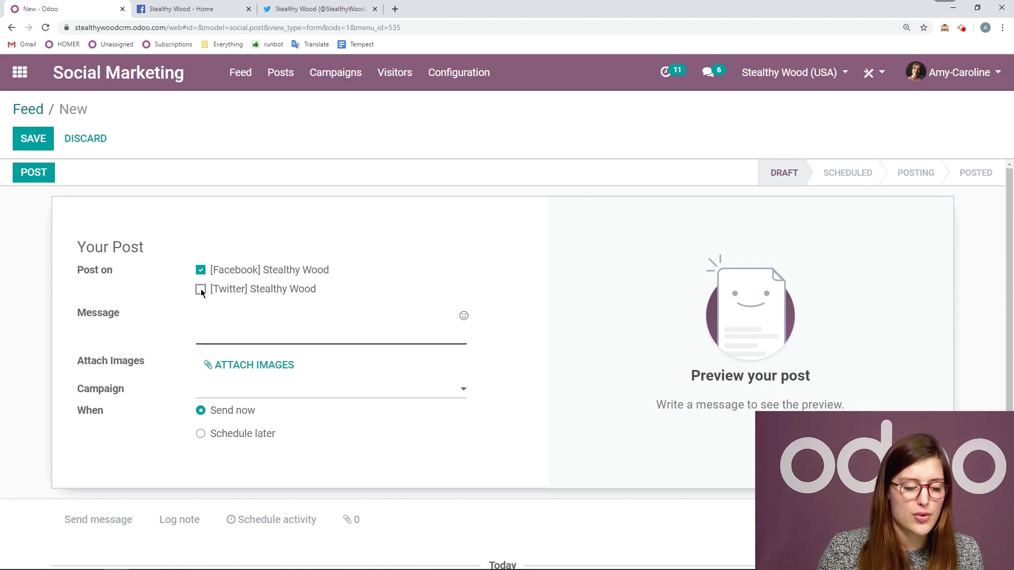
# Step: Add Twitter as a target and write the homemade furniture message with #sw #furniture #comfort
pyautogui.click(201, 289)
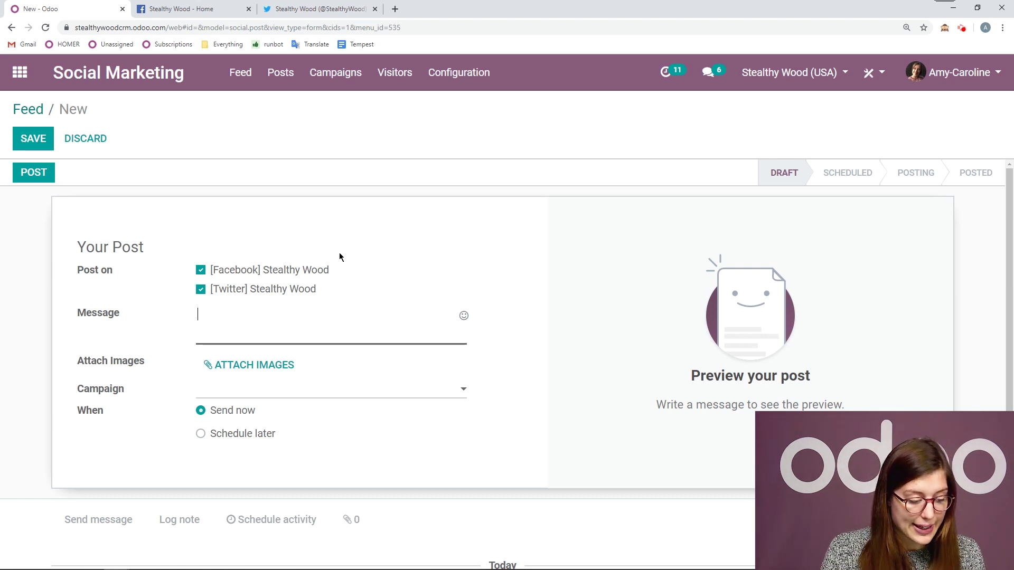
pyautogui.write('Level ')
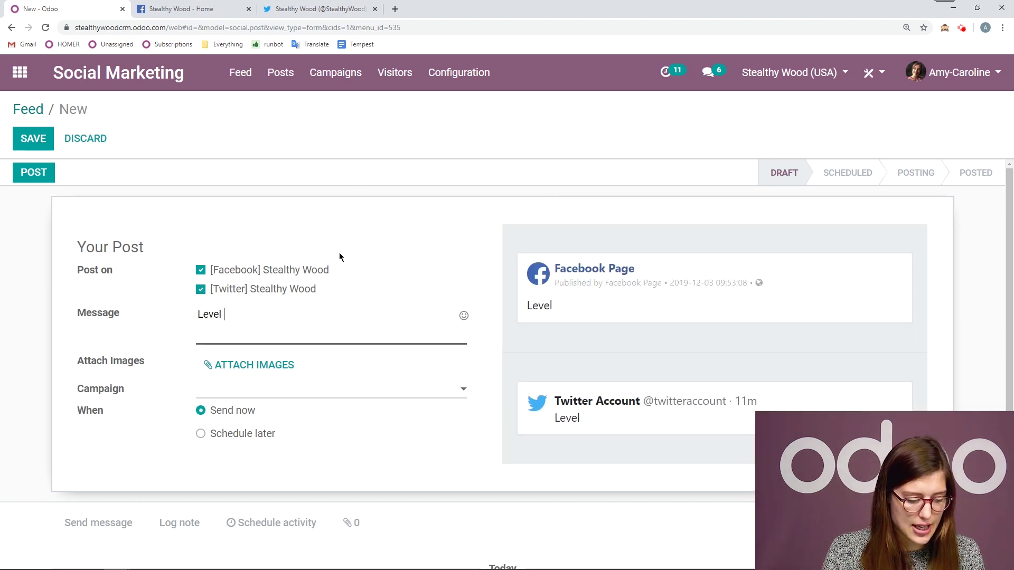
pyautogui.write('up your ')
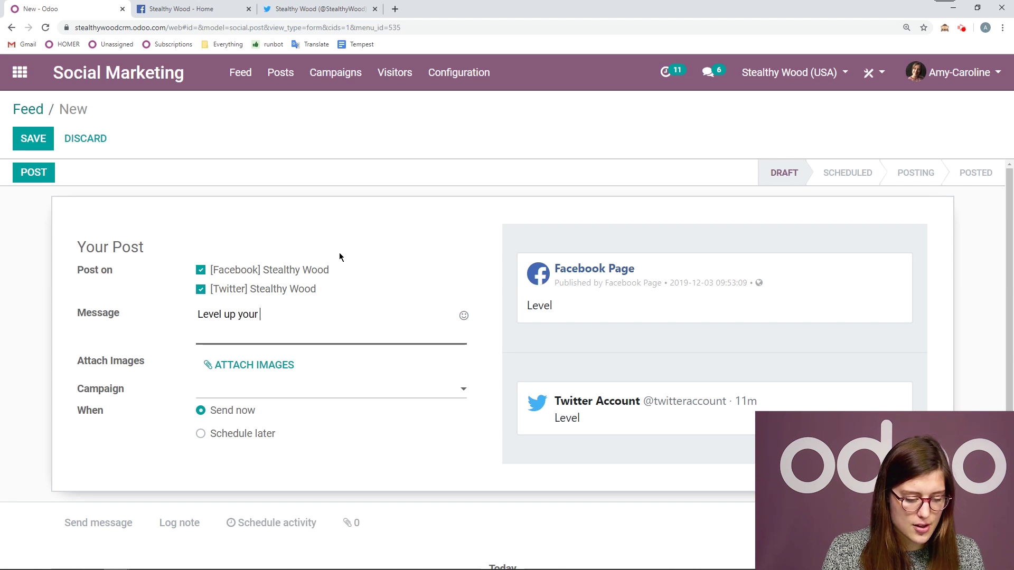
pyautogui.write('space with ')
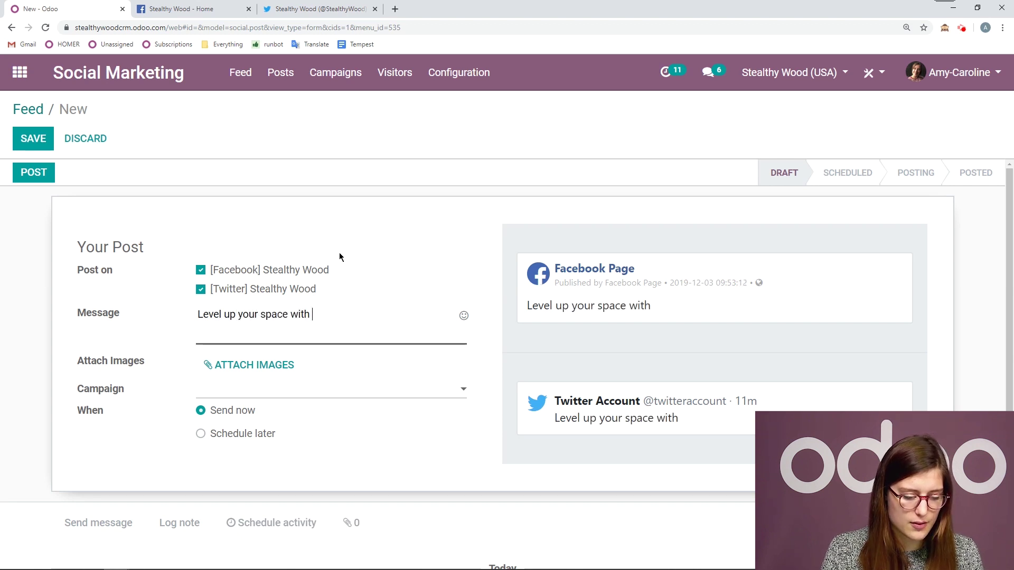
pyautogui.write('some finishing details...')
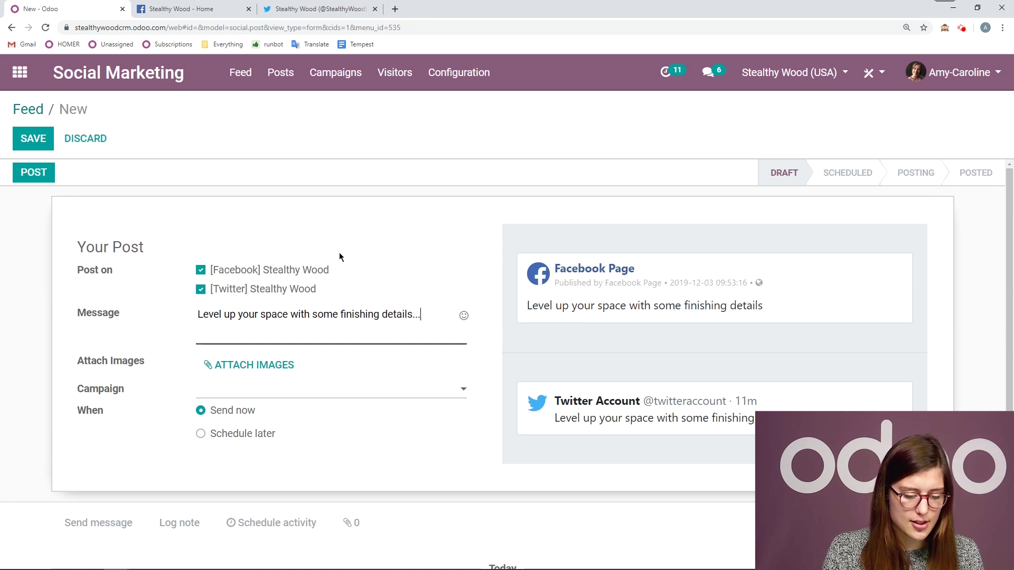
pyautogui.write(' homme')
pyautogui.press('BackSpace')
pyautogui.press('BackSpace')
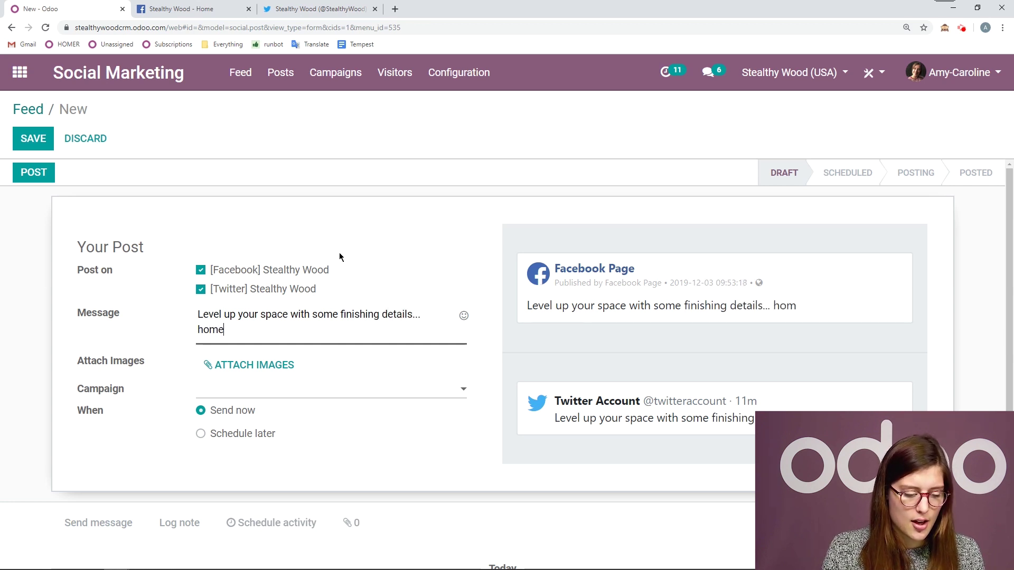
pyautogui.write('emade furniture')
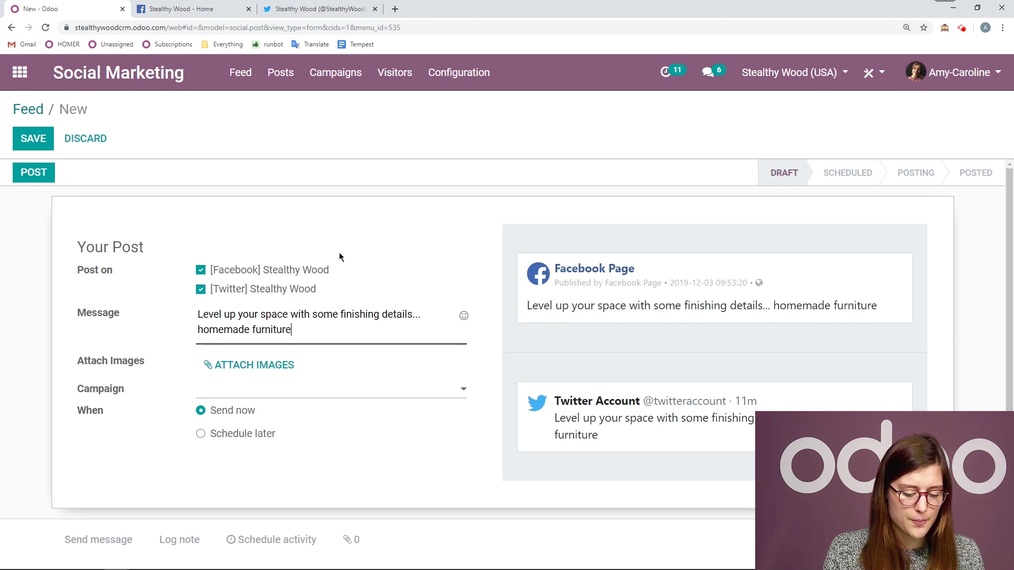
pyautogui.write('!')
pyautogui.press('Return')
pyautogui.press('Return')
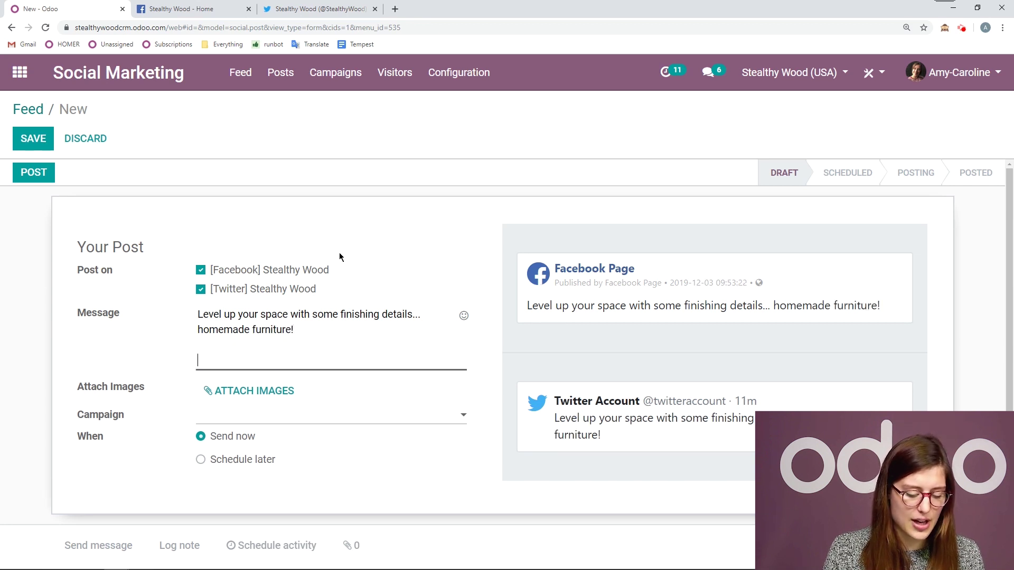
pyautogui.write('#')
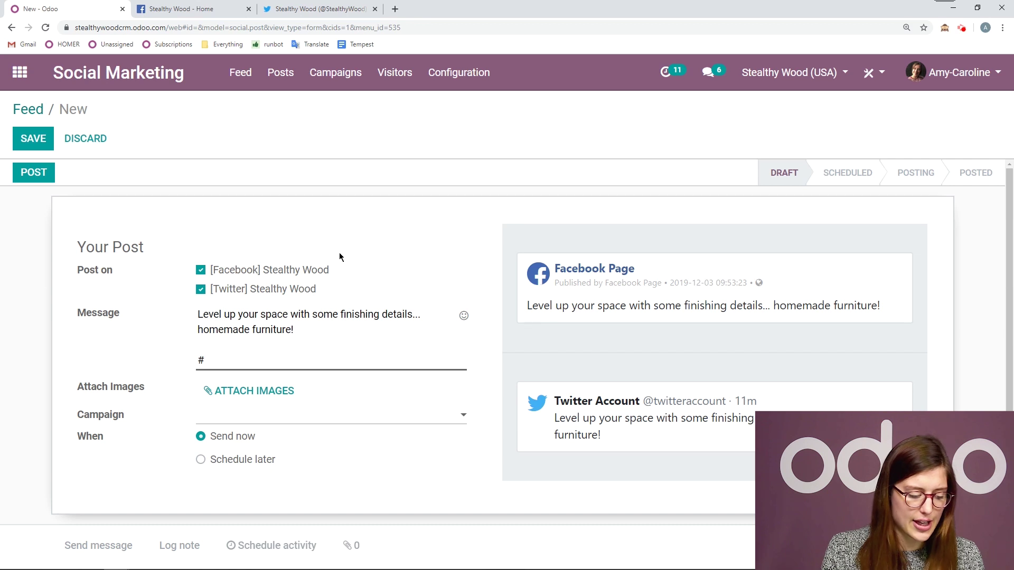
pyautogui.write('sw @')
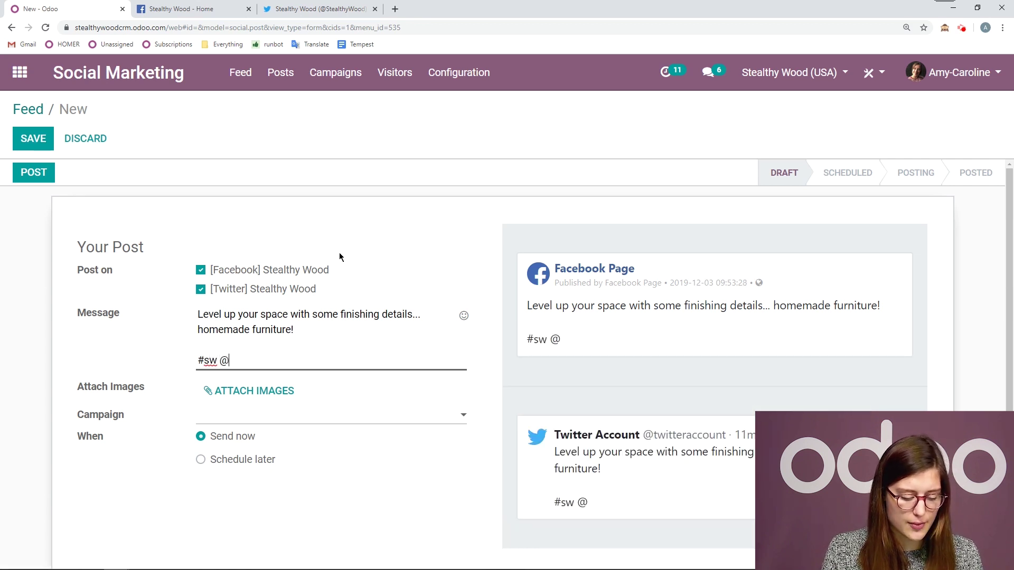
pyautogui.press('BackSpace')
pyautogui.write('#f')
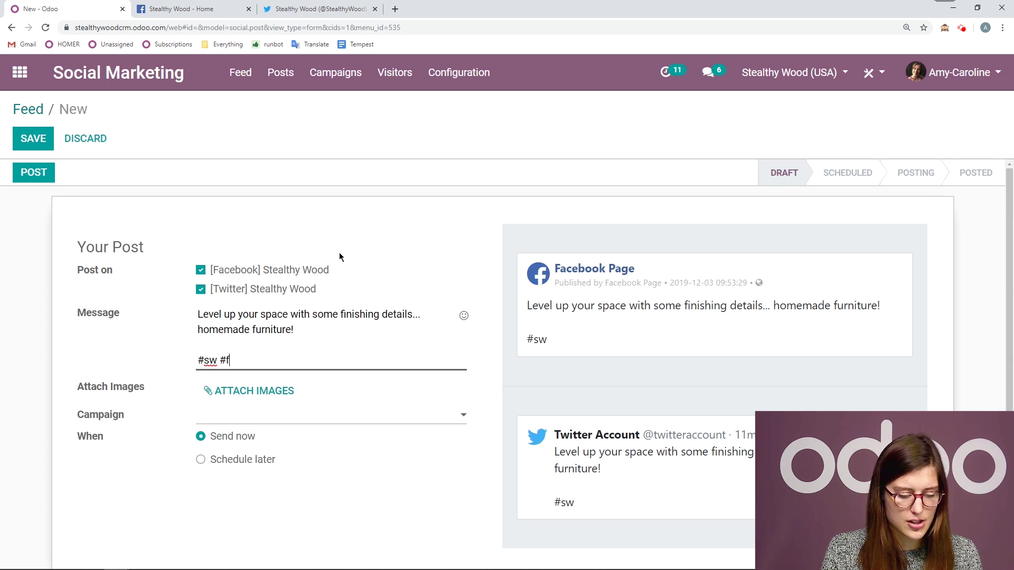
pyautogui.write('urniture')
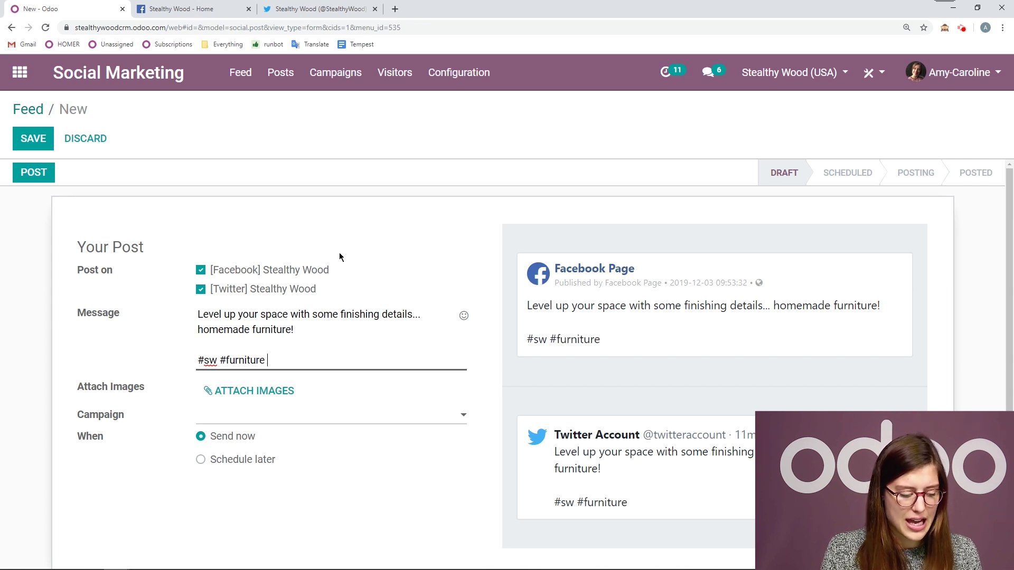
pyautogui.write(' #comfort')
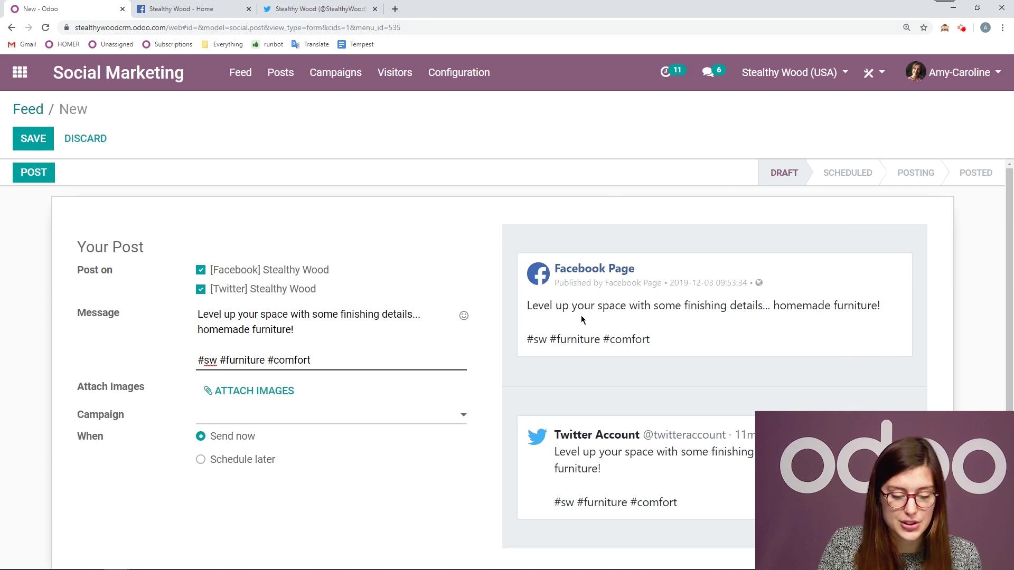
# Step: Attach 19.e Decoration post.jpg so it previews on both Facebook and Twitter
pyautogui.click(201, 271)
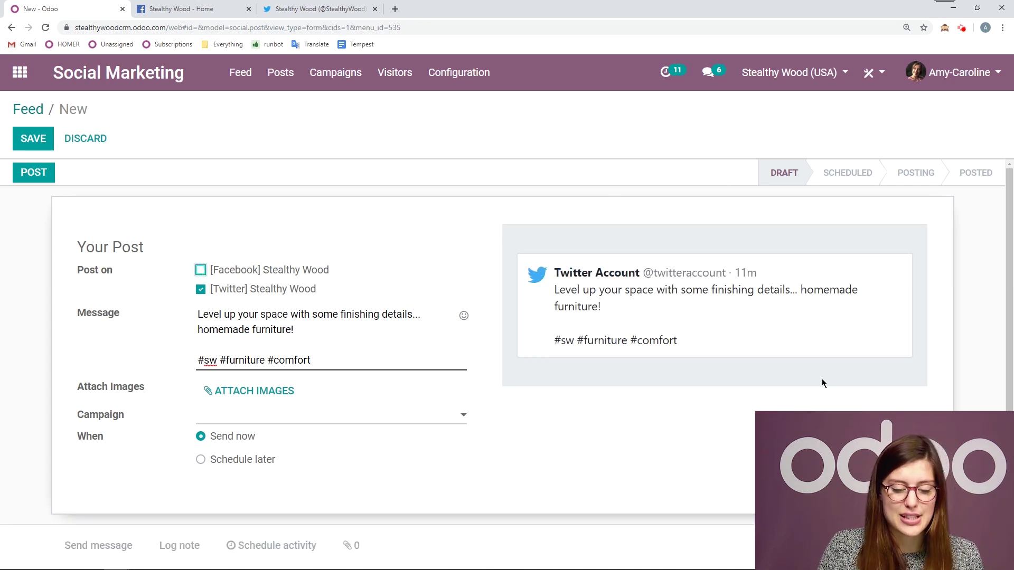
pyautogui.click(201, 271)
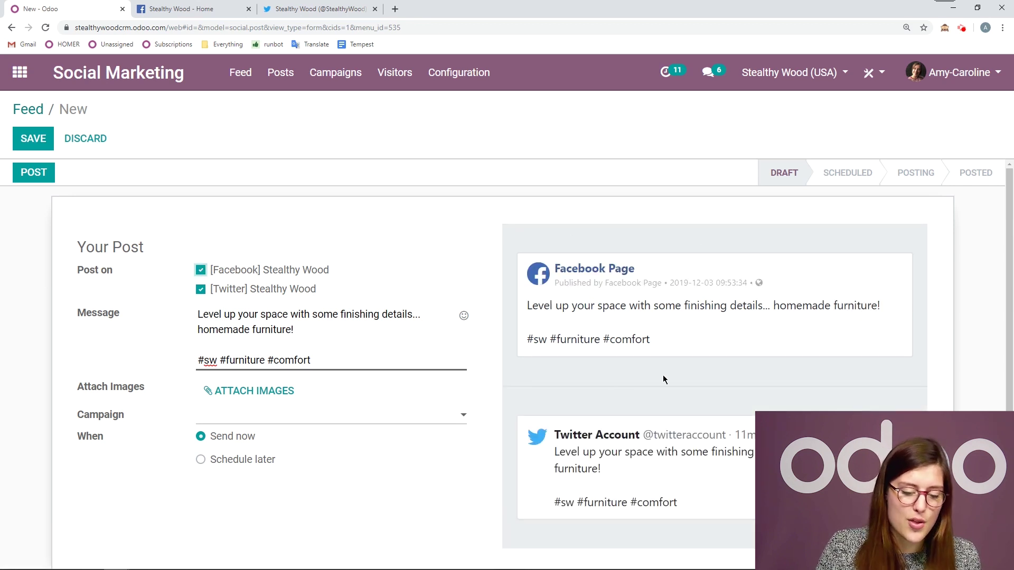
pyautogui.scroll(-2, 437, 369)
pyautogui.click(239, 288)
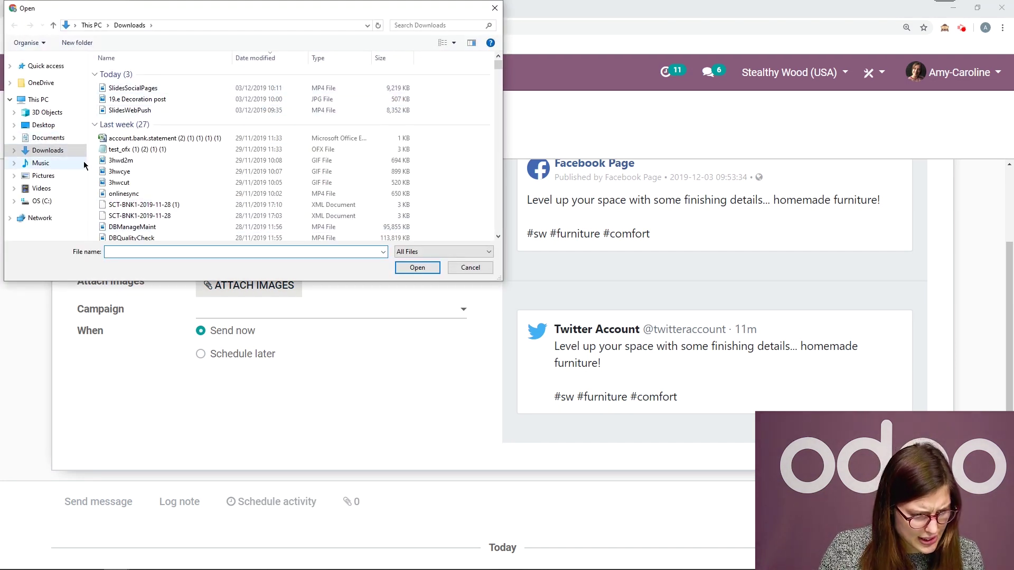
pyautogui.click(154, 103)
pyautogui.click(419, 267)
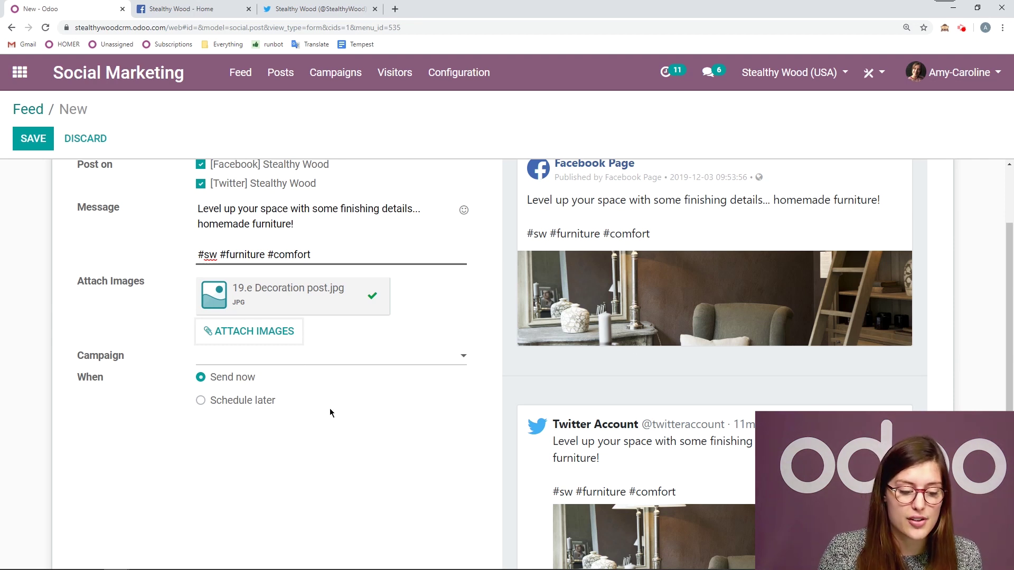
pyautogui.scroll(2, 294, 410)
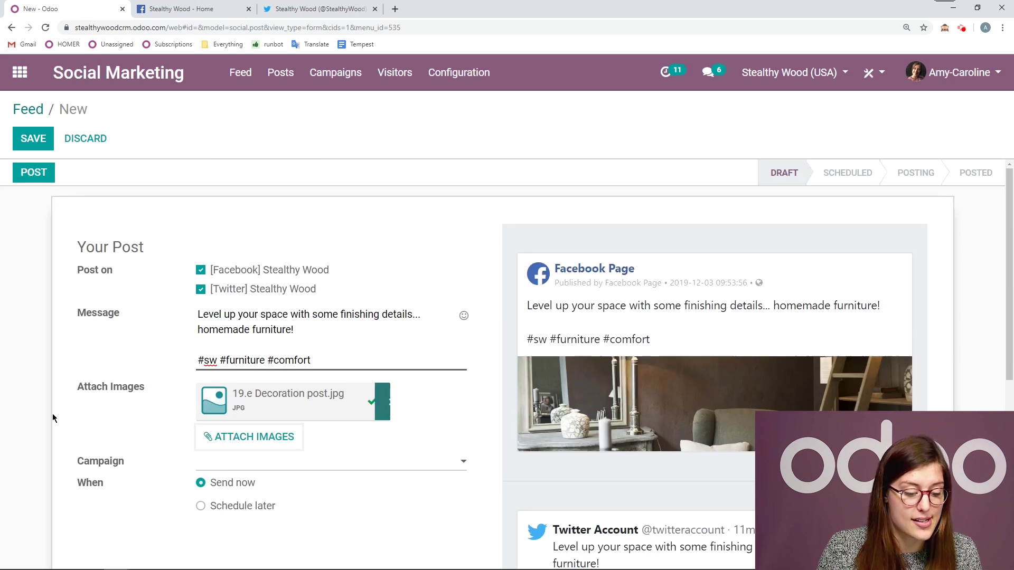
pyautogui.scroll(-2, 53, 417)
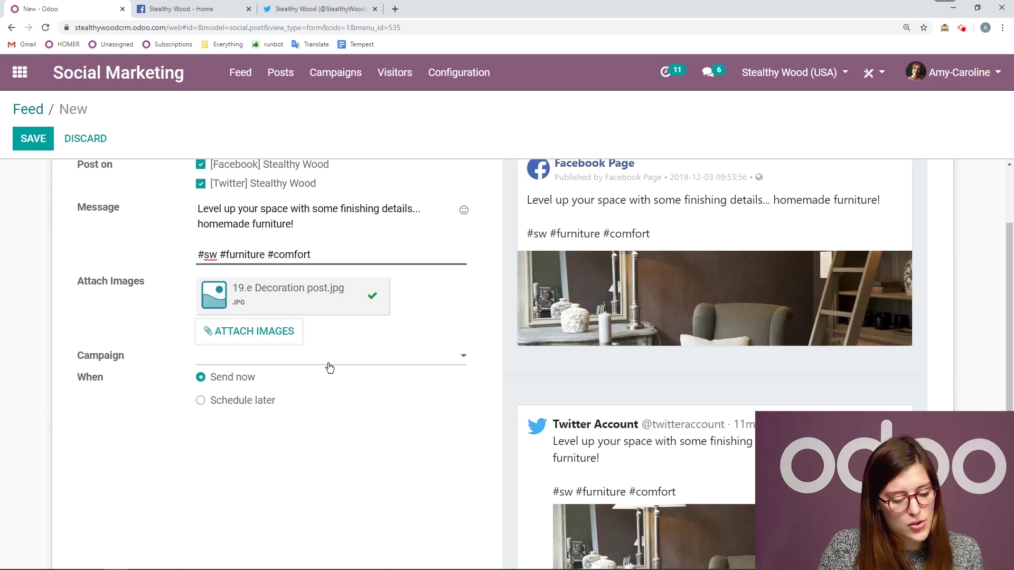
pyautogui.click(330, 369)
pyautogui.click(335, 358)
pyautogui.scroll(-1, 107, 377)
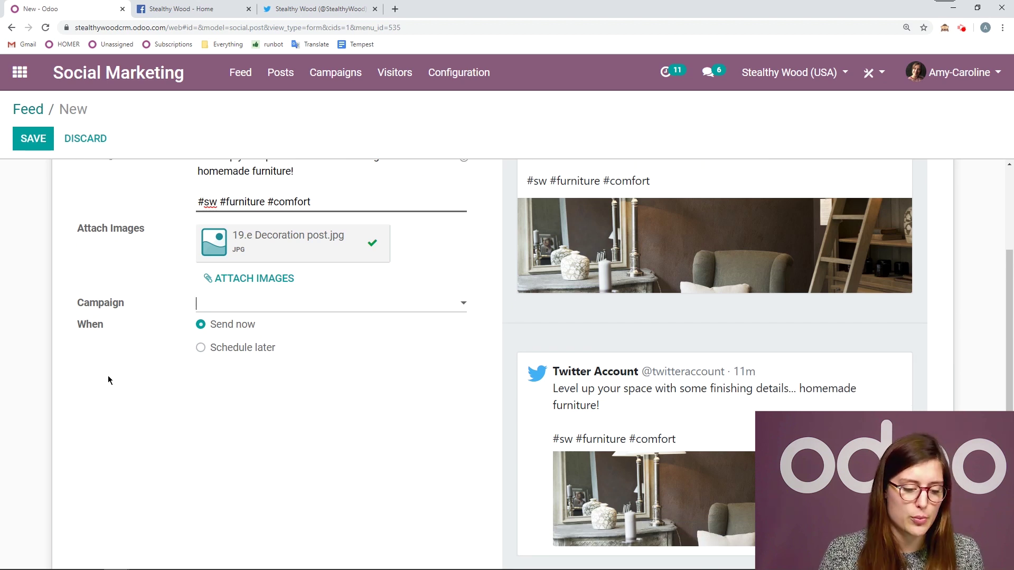
pyautogui.scroll(1, 201, 350)
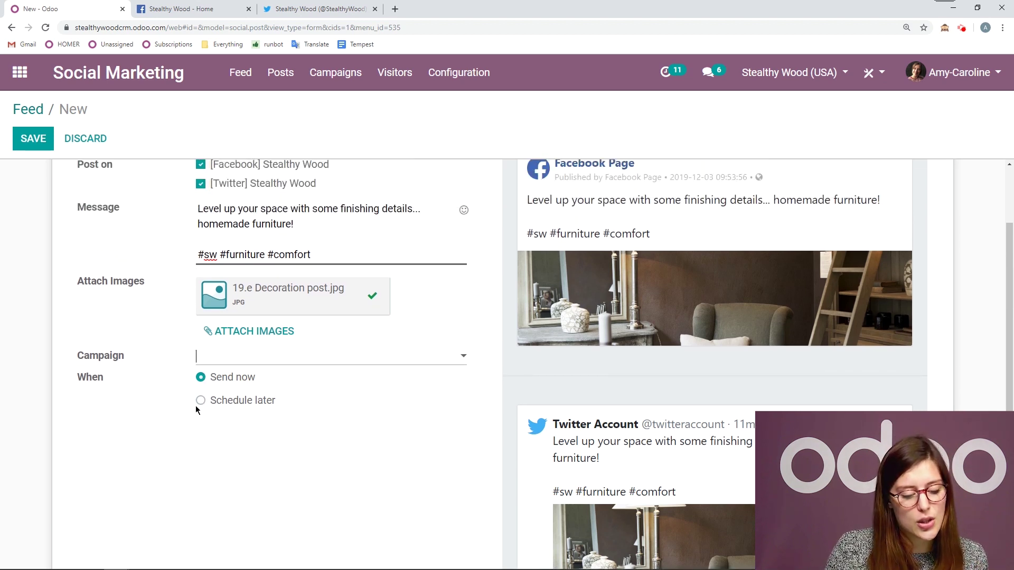
pyautogui.click(201, 403)
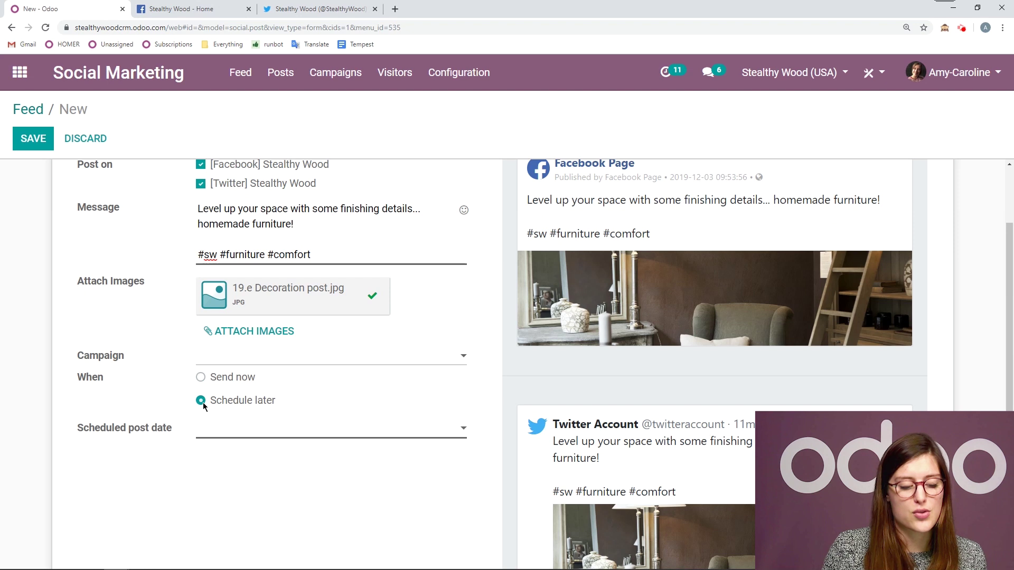
pyautogui.click(344, 436)
pyautogui.click(115, 391)
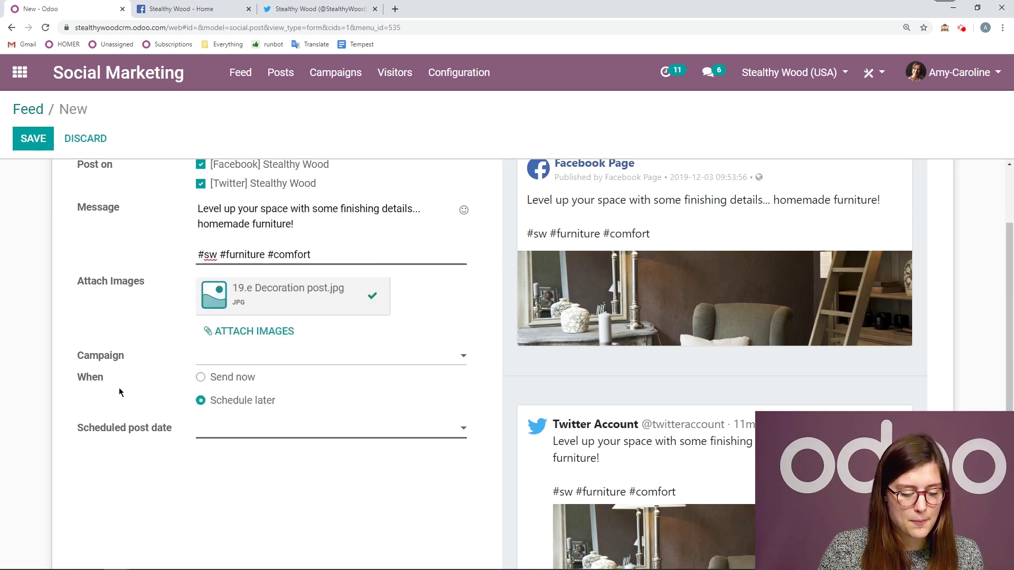
pyautogui.scroll(2, 206, 428)
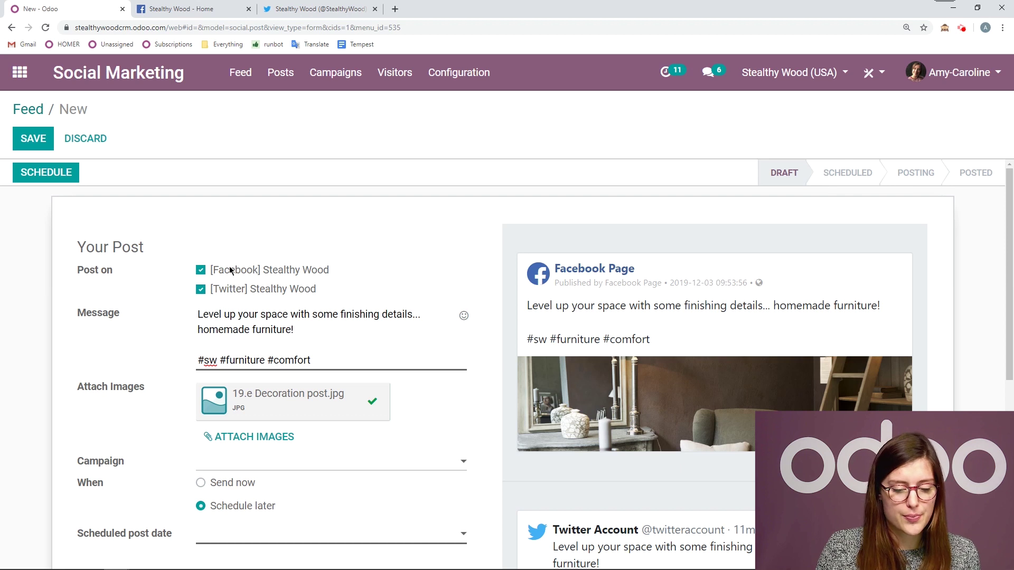
pyautogui.scroll(-4, 65, 311)
pyautogui.click(200, 272)
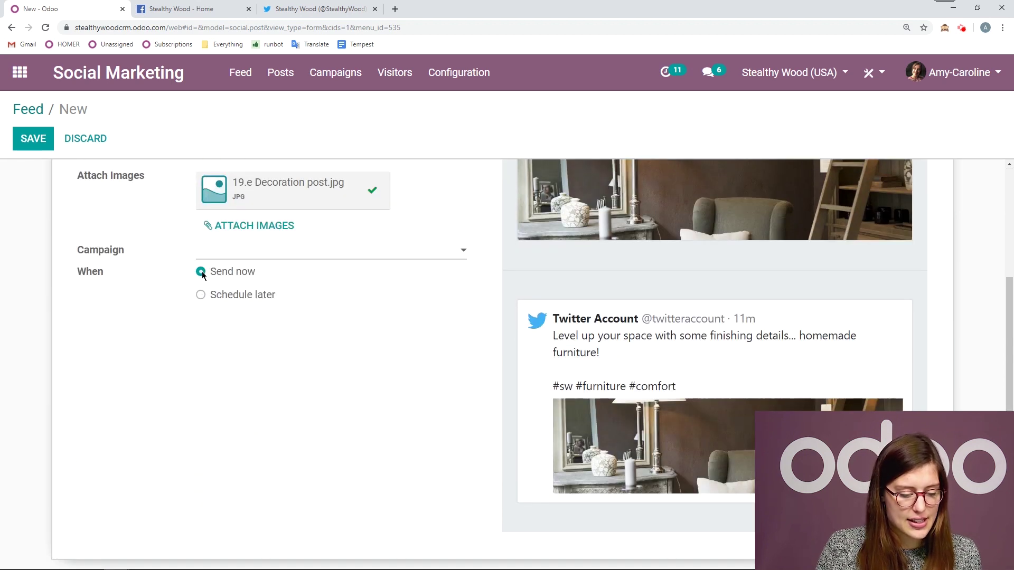
pyautogui.scroll(4, 47, 304)
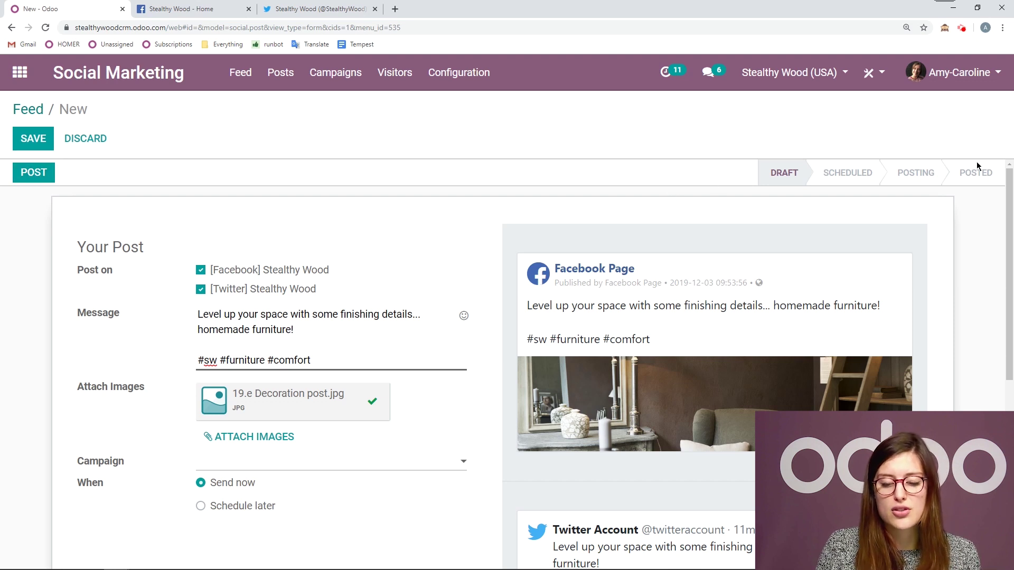
# Step: Save the new furniture post and publish it so its status reads Posted
pyautogui.click(32, 141)
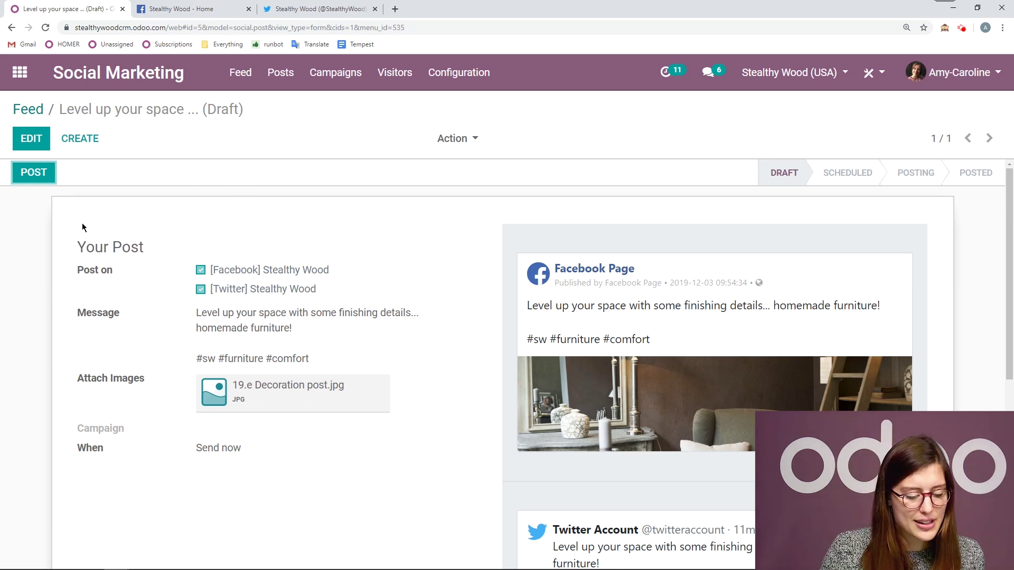
pyautogui.scroll(-7, 112, 227)
pyautogui.scroll(7, 105, 229)
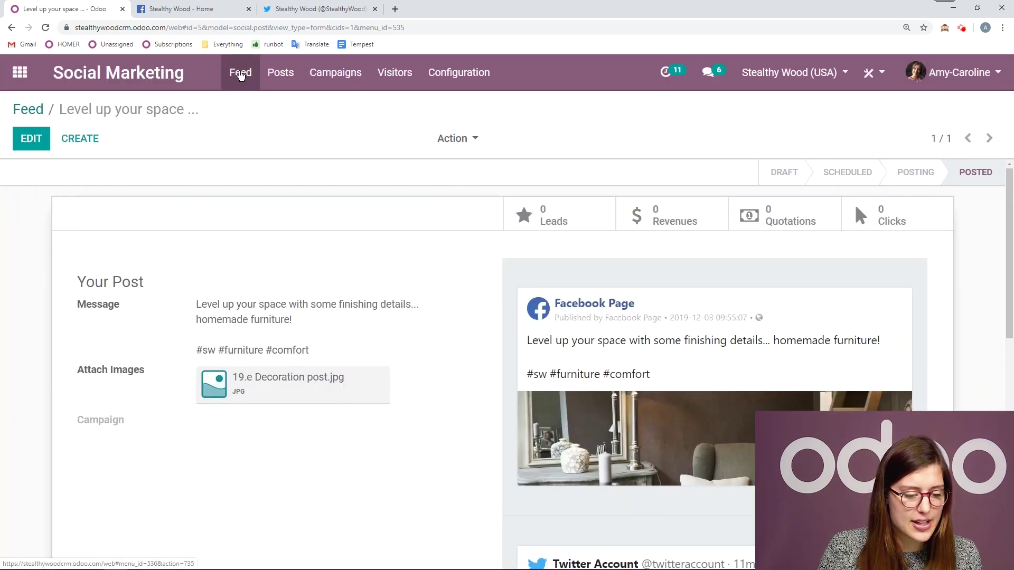
# Step: Refresh the Odoo feed, then reload the Facebook and Twitter tabs to find the new tweet
pyautogui.click(241, 74)
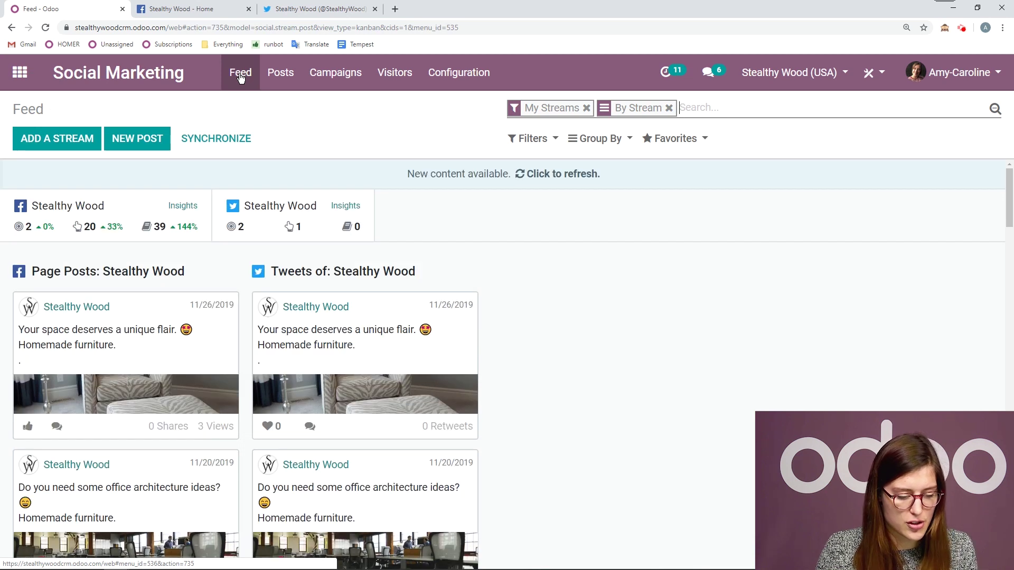
pyautogui.press('F5')
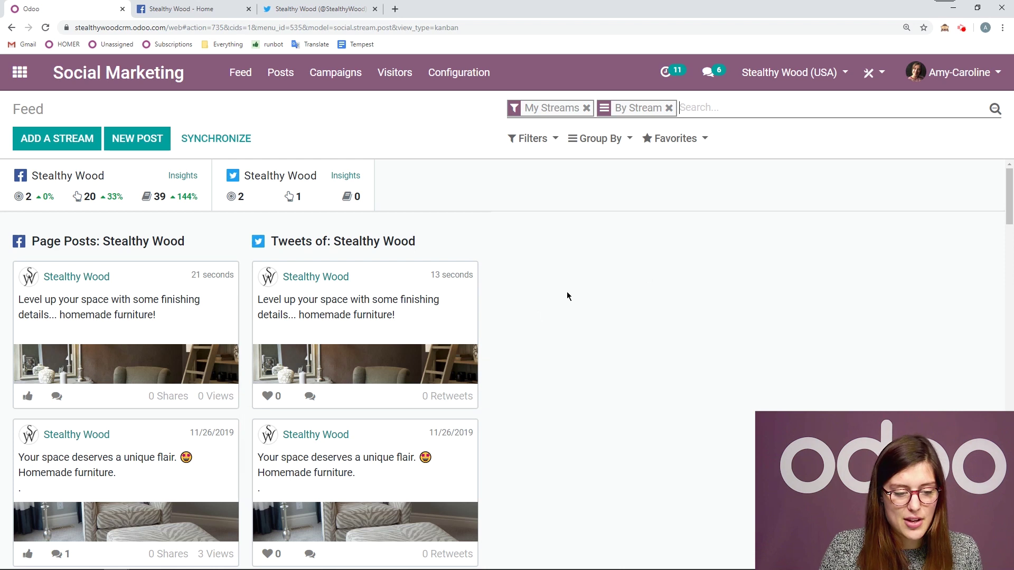
pyautogui.click(179, 4)
pyautogui.click(45, 27)
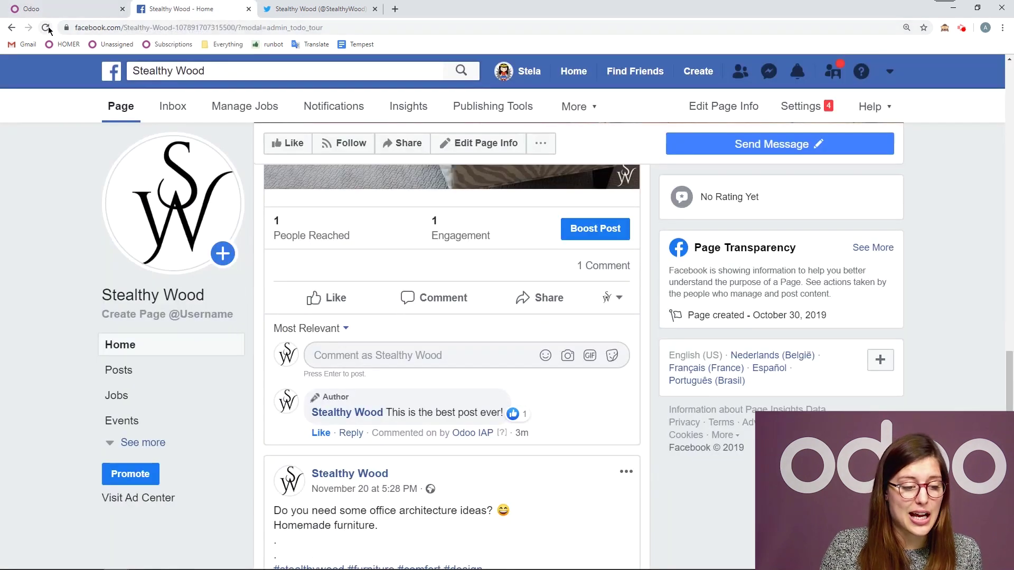
pyautogui.hotkey('ctrl', 'Tab')
pyautogui.click(45, 28)
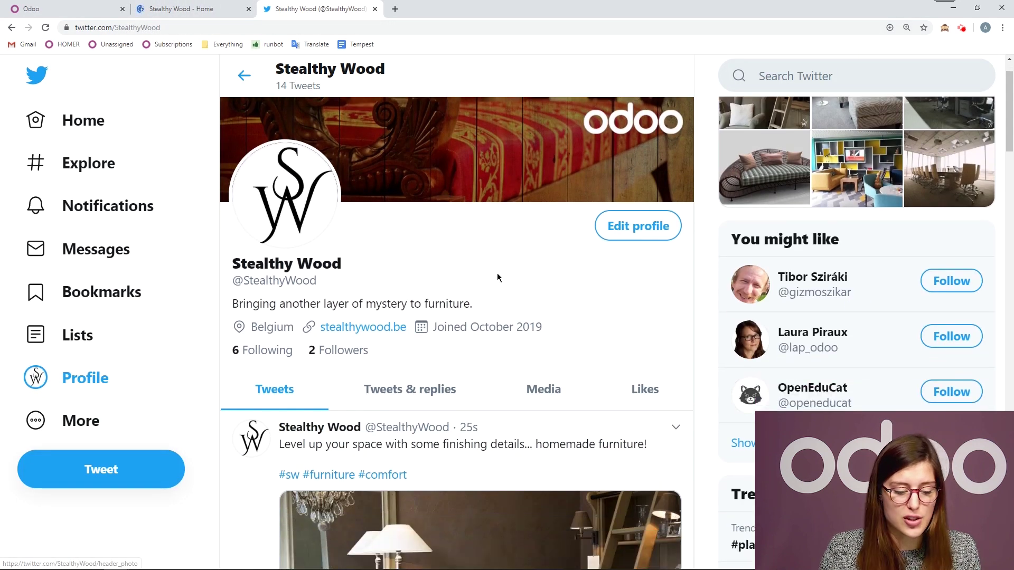
pyautogui.scroll(-5, 475, 269)
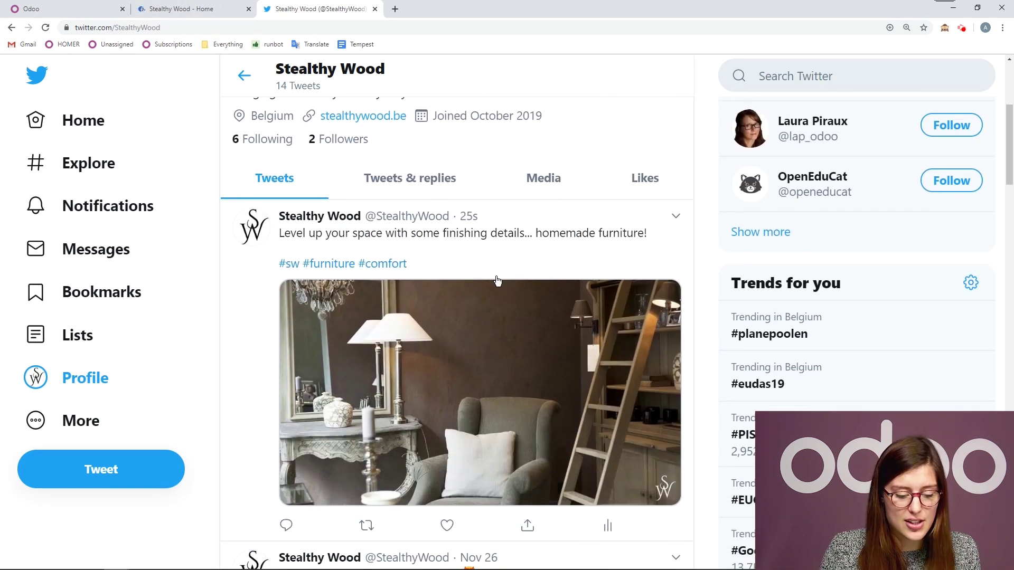
# Step: Scroll the Stealthy Wood Facebook page to the new Odoo post, then return to the Odoo feed
pyautogui.click(179, 9)
pyautogui.scroll(-5, 629, 318)
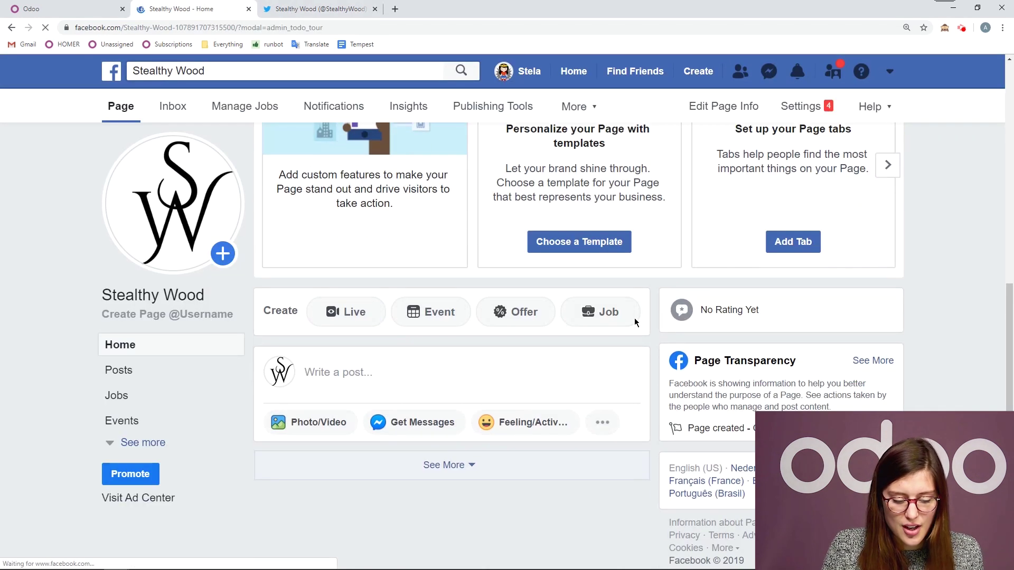
pyautogui.scroll(-12, 475, 349)
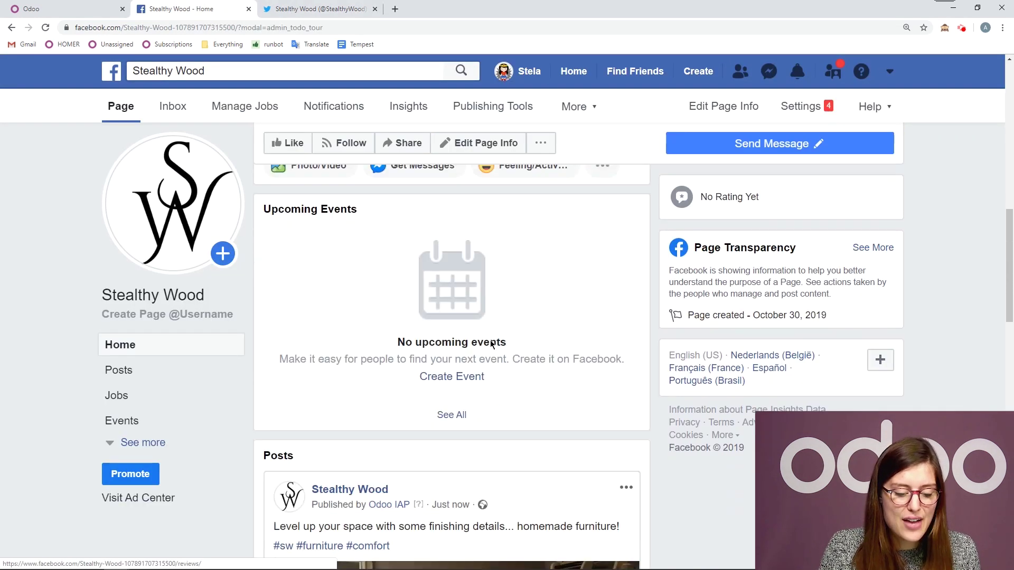
pyautogui.scroll(3, 453, 352)
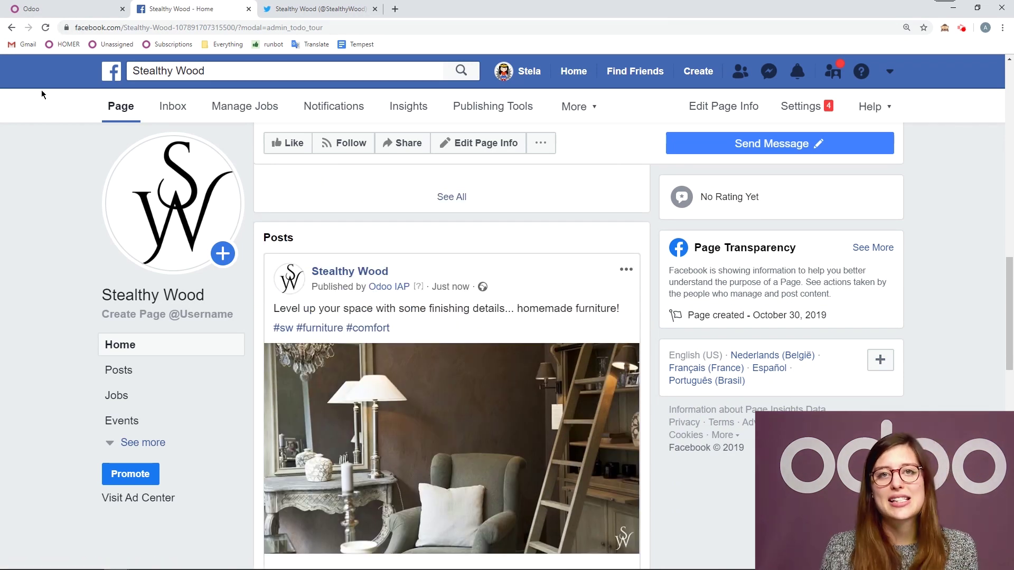
pyautogui.click(32, 8)
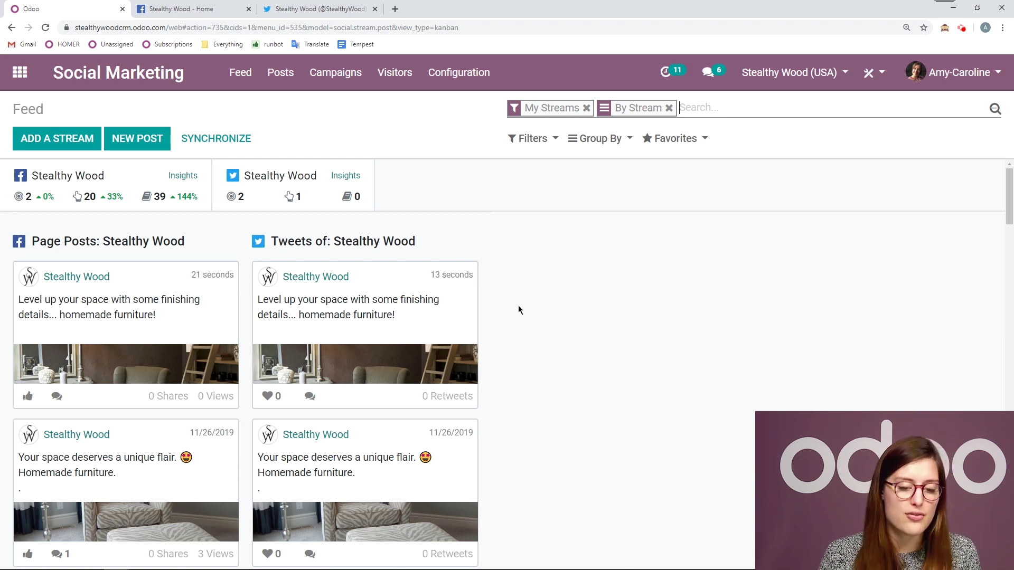
# Step: Open the Social Posts list and try the Facebook account, Posting and Draft filters
pyautogui.click(287, 81)
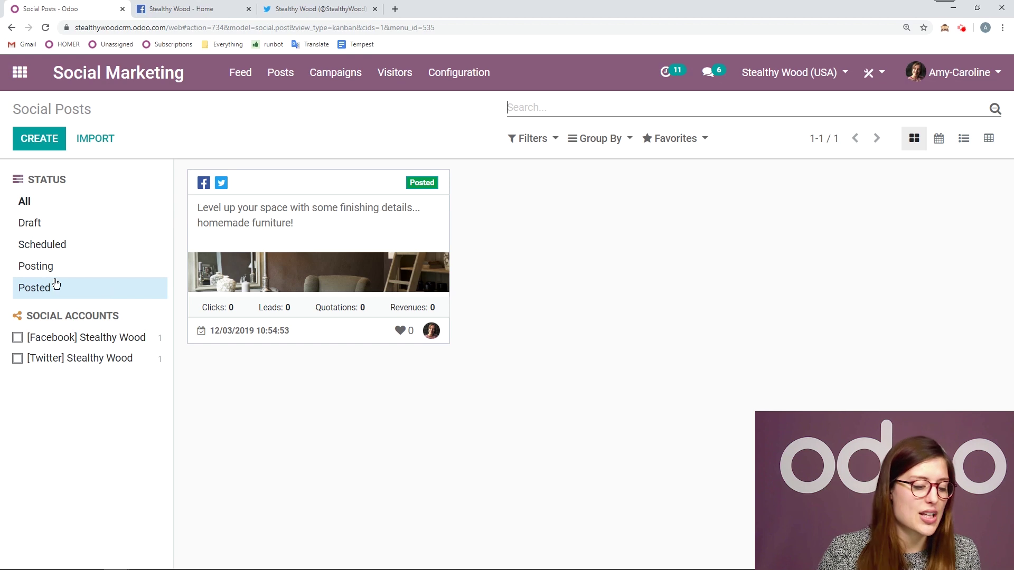
pyautogui.click(18, 338)
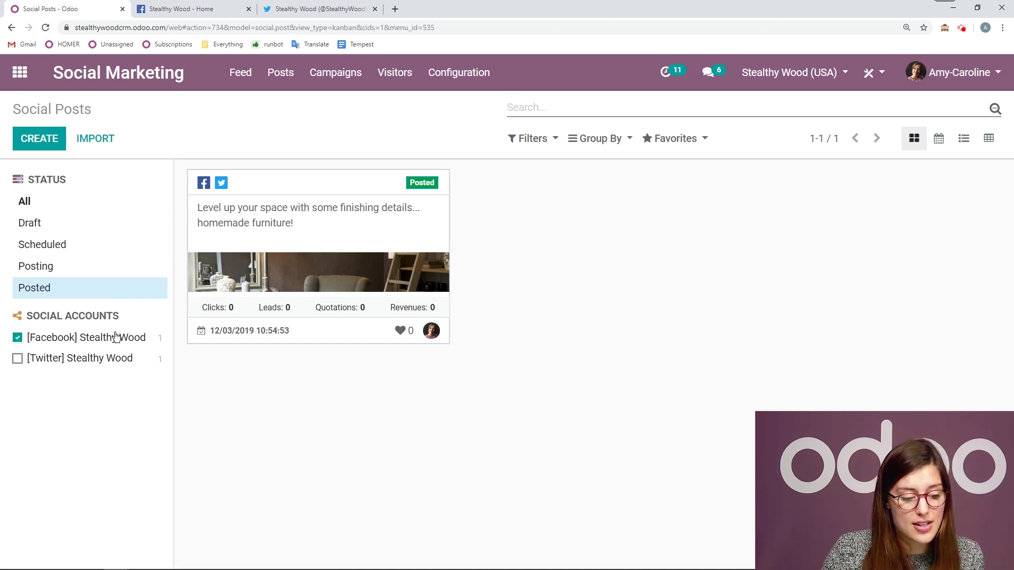
pyautogui.click(27, 201)
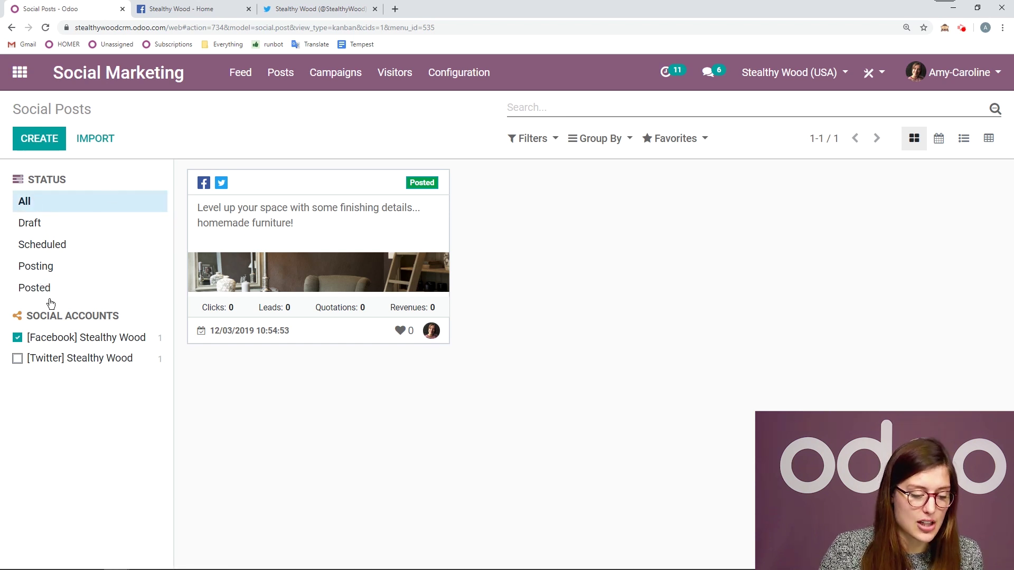
pyautogui.click(19, 341)
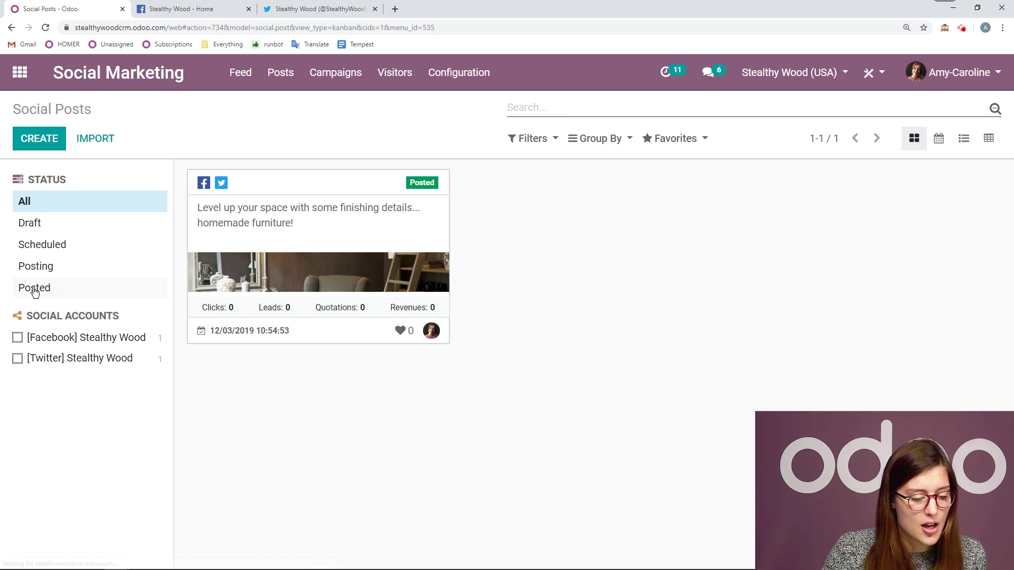
pyautogui.click(73, 270)
pyautogui.click(60, 232)
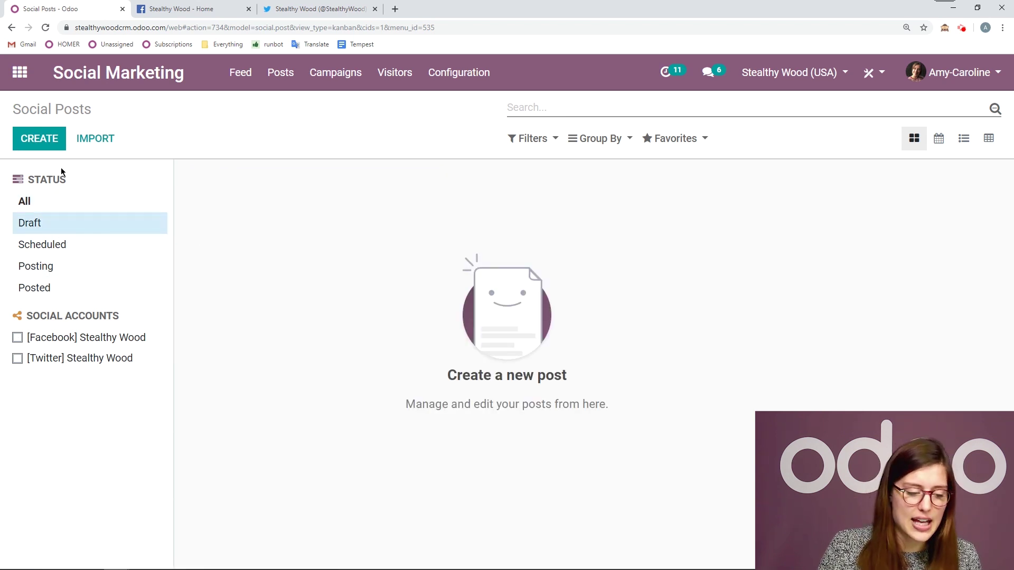
# Step: Start and discard a new post, then filter the list down to Posted posts
pyautogui.click(41, 144)
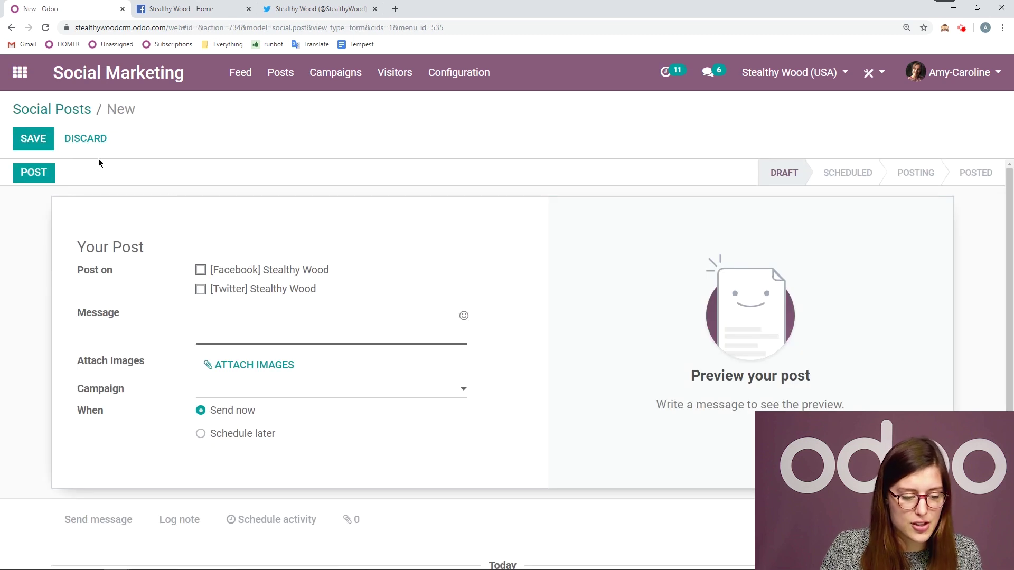
pyautogui.click(85, 138)
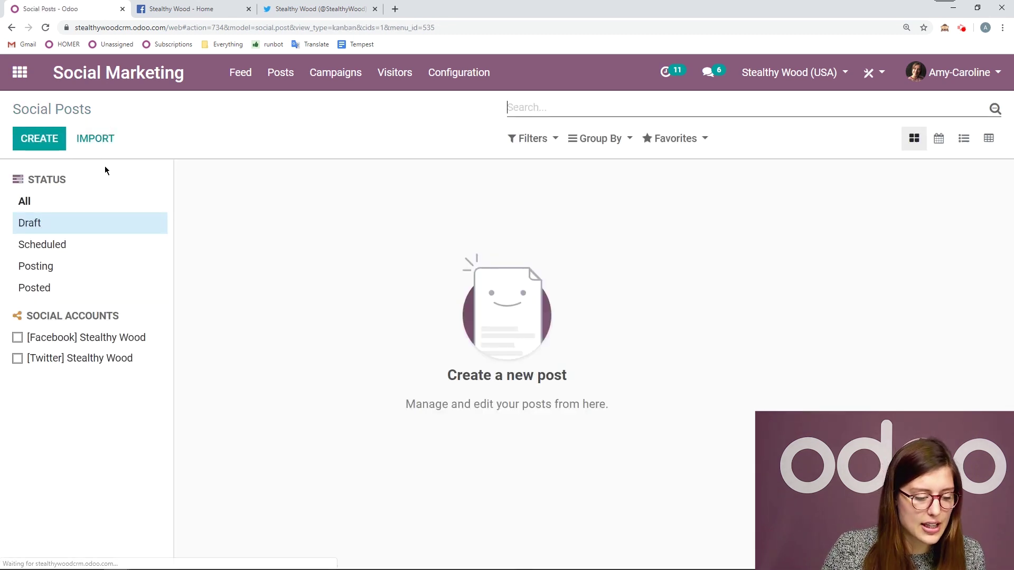
pyautogui.click(74, 288)
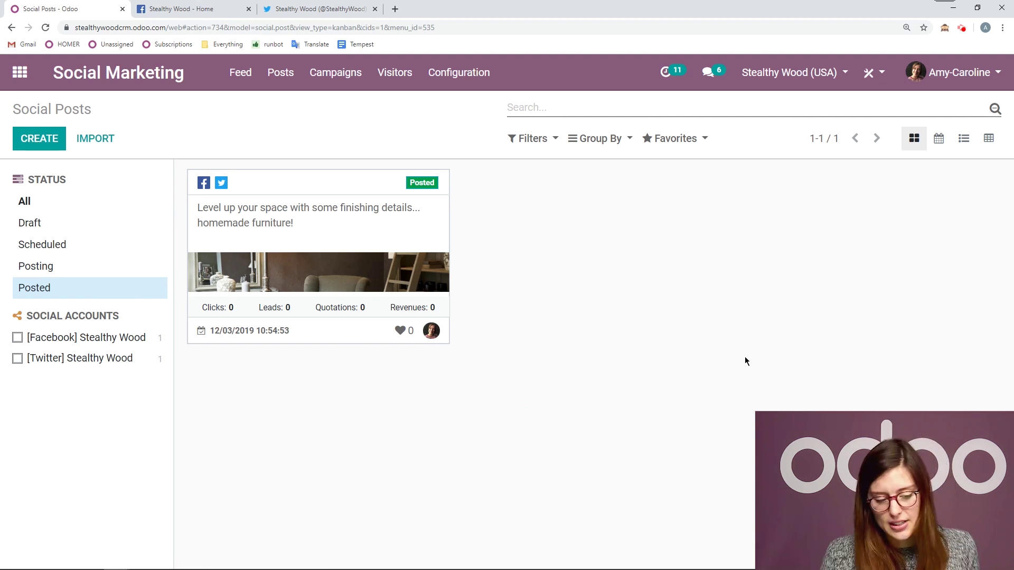
pyautogui.click(65, 228)
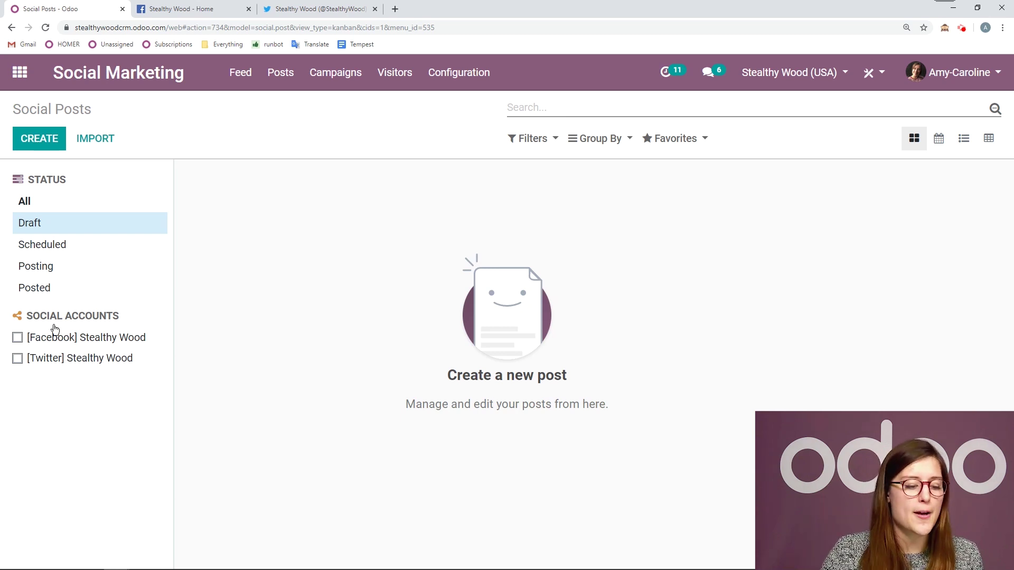
pyautogui.click(61, 289)
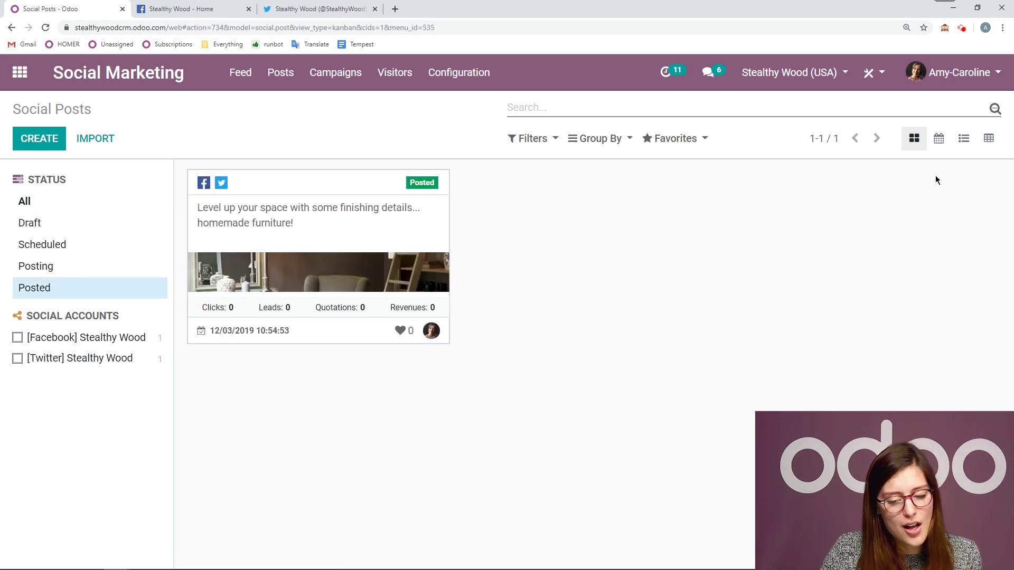
# Step: Switch Social Posts to the December 2019 calendar and preview the December 3 furniture post
pyautogui.click(938, 140)
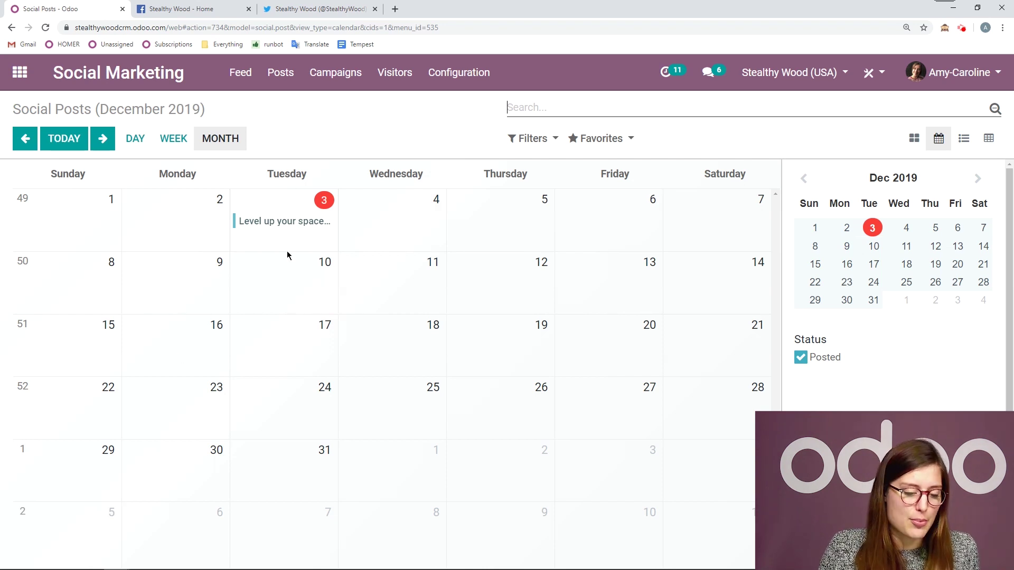
pyautogui.click(278, 222)
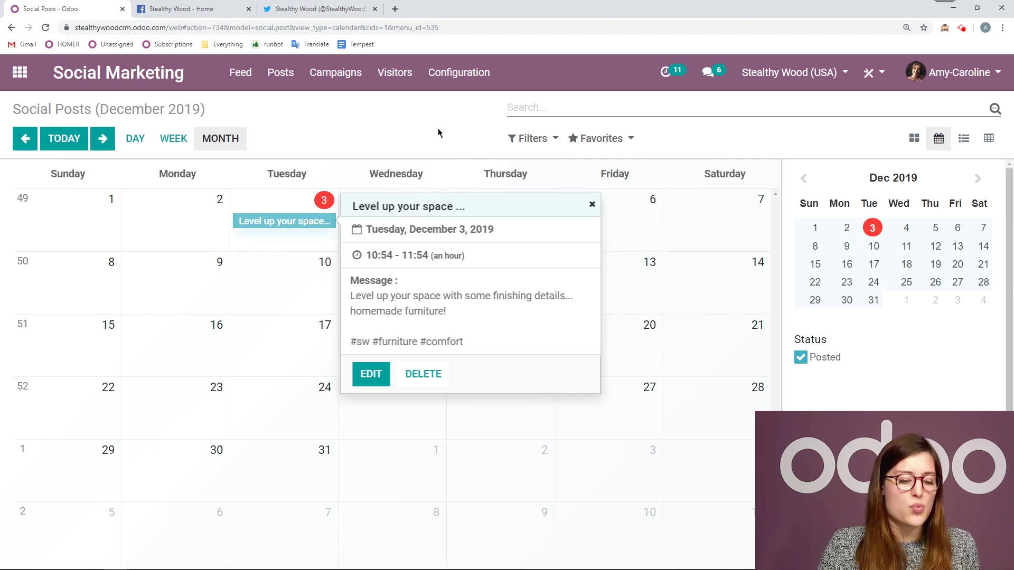
pyautogui.click(594, 206)
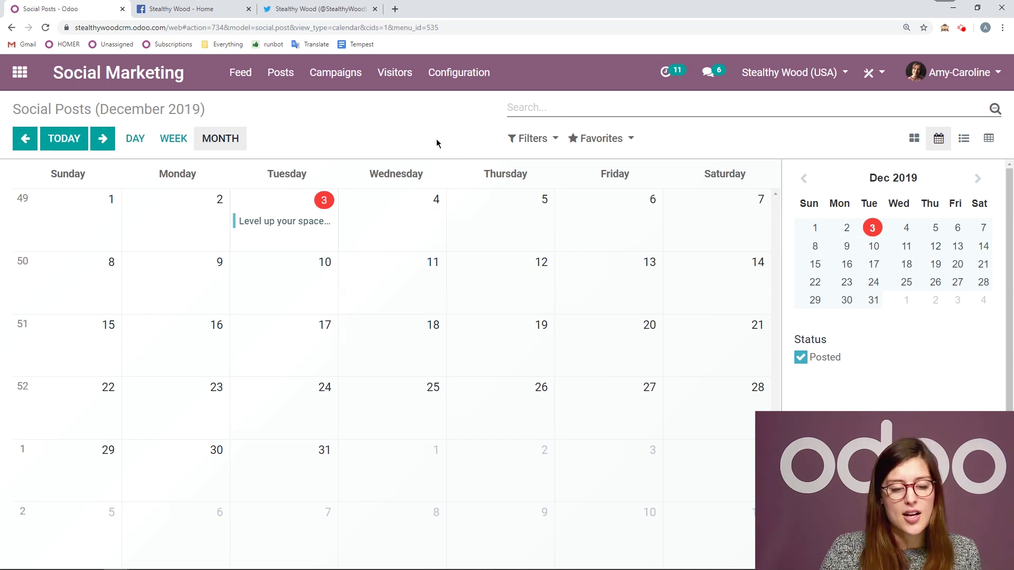
# Step: Create and save a draft post 'This is my new post!!' on December 11, 2019 at 07:00
pyautogui.click(408, 281)
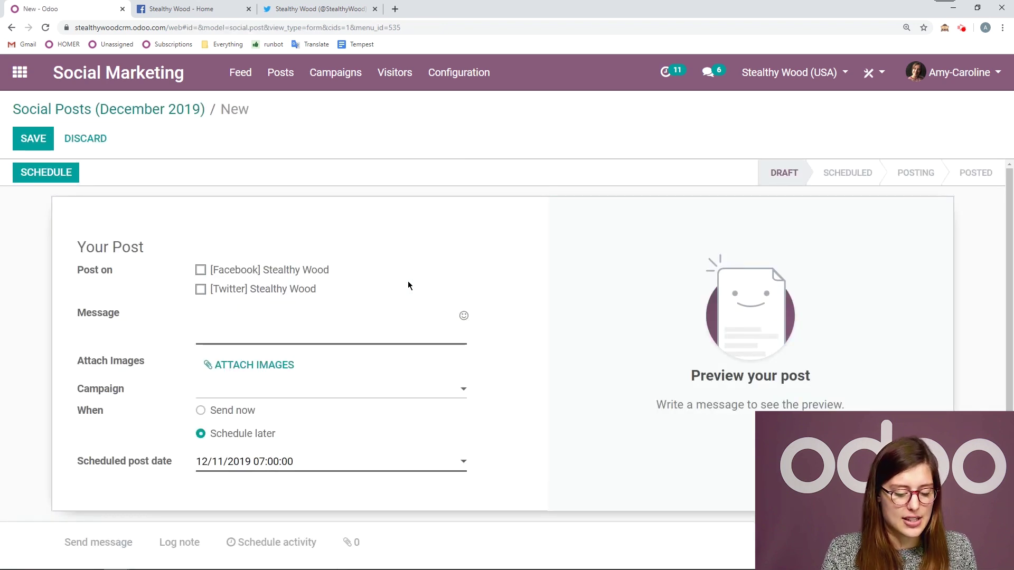
pyautogui.write('This is my new p')
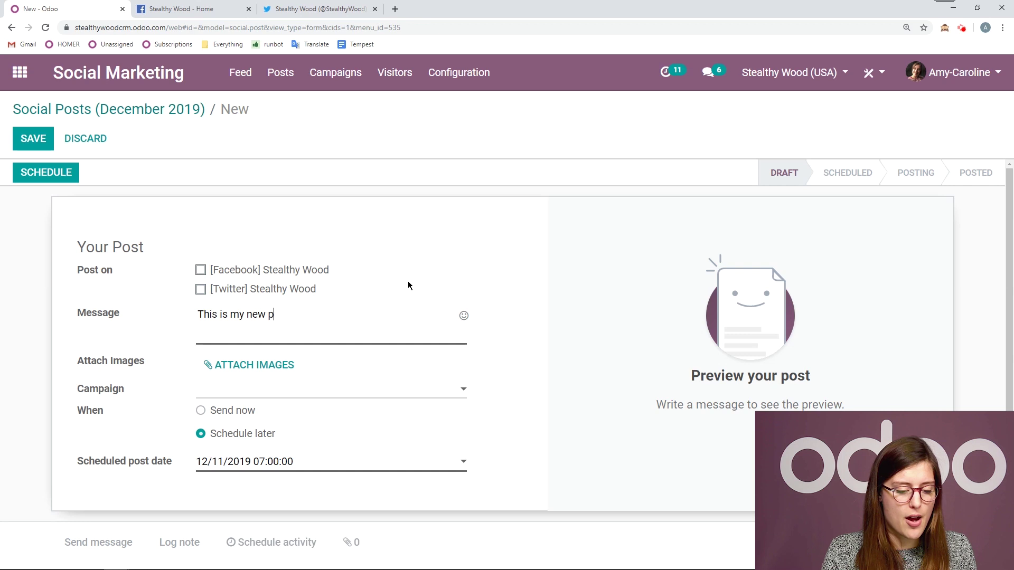
pyautogui.write('ost!!')
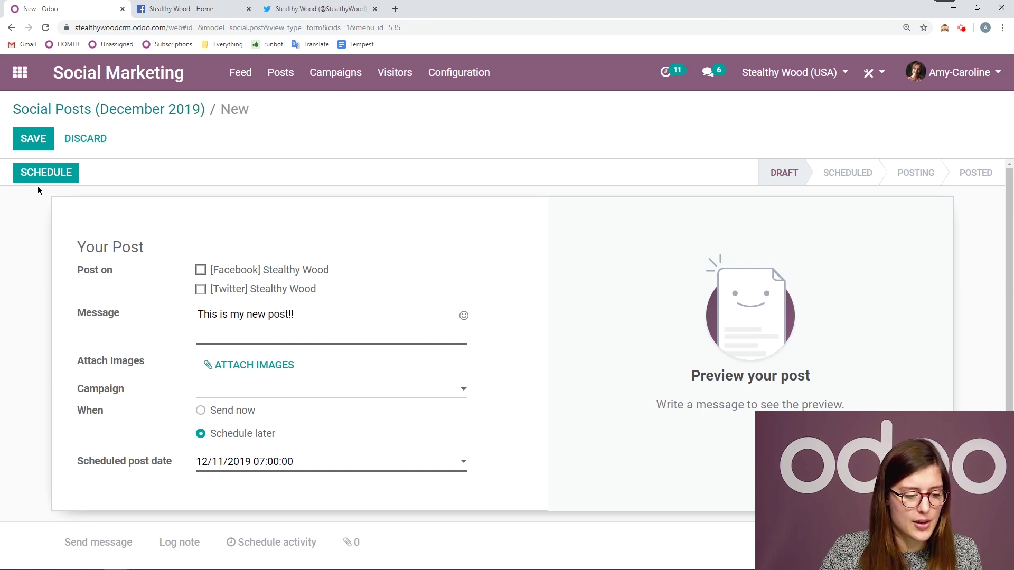
pyautogui.click(39, 176)
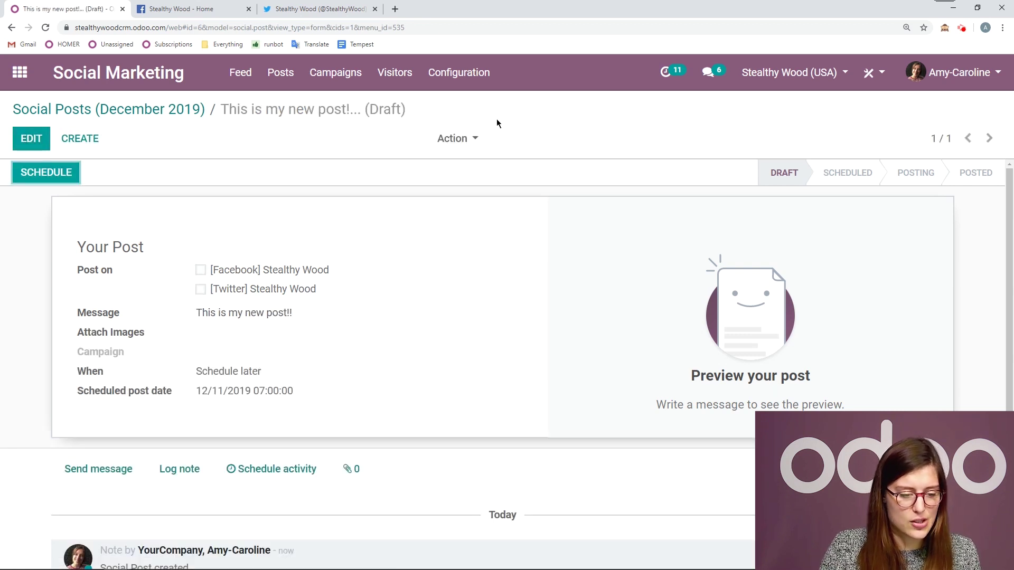
pyautogui.click(108, 109)
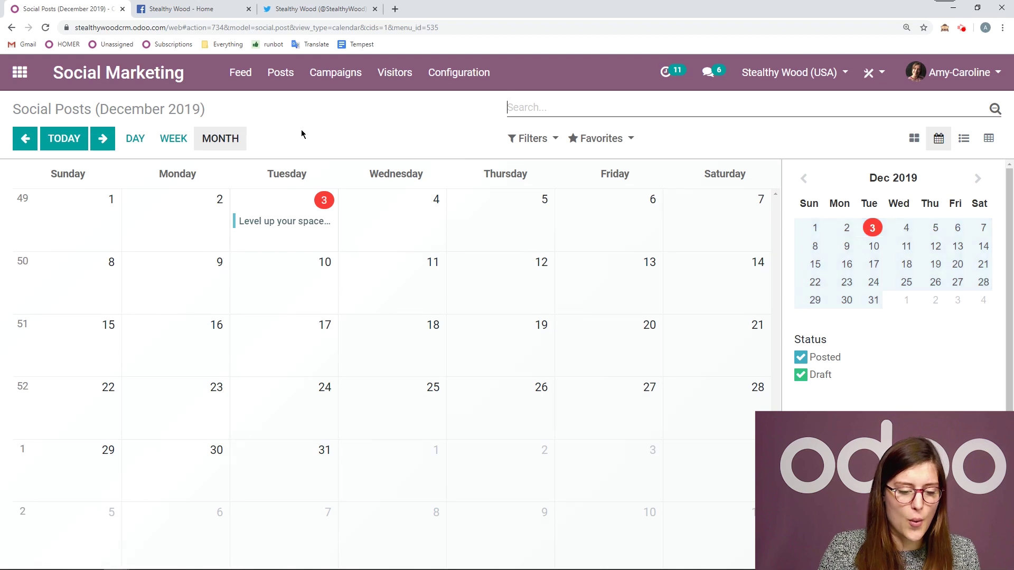
# Step: Toggle the Draft and Posted status filters on the calendar, then open the December 3 post's details
pyautogui.click(820, 375)
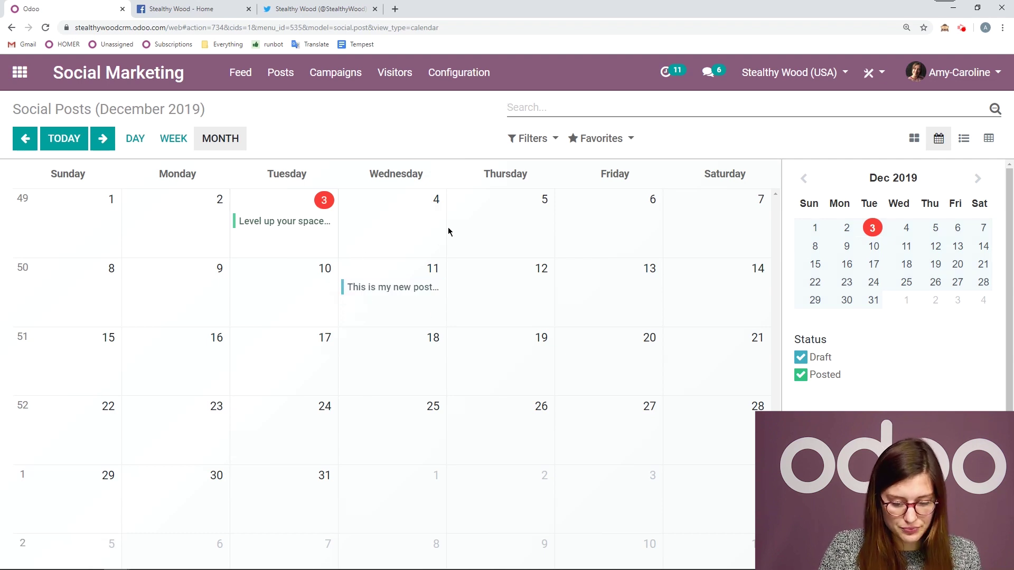
pyautogui.click(801, 358)
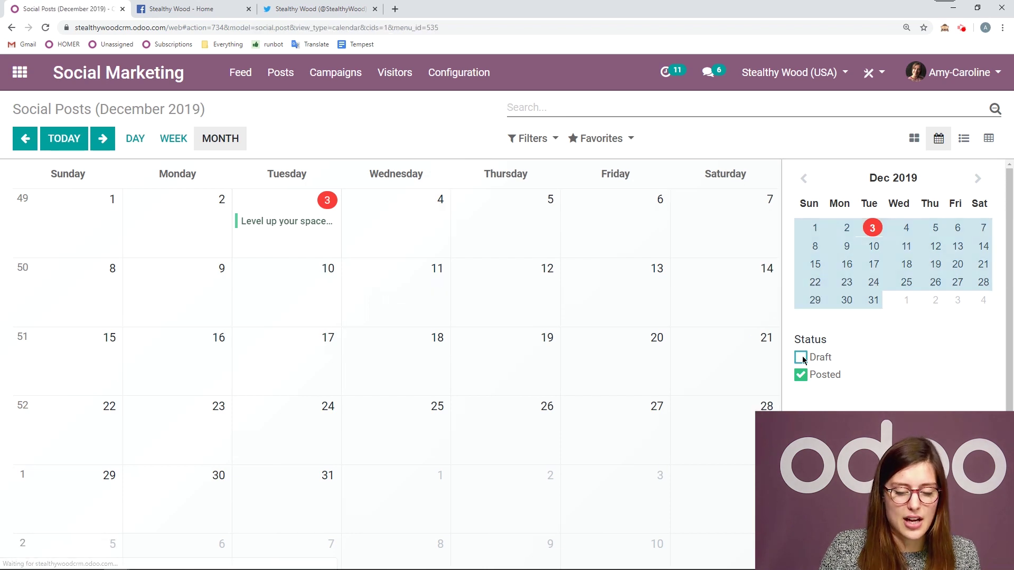
pyautogui.click(801, 357)
pyautogui.click(801, 375)
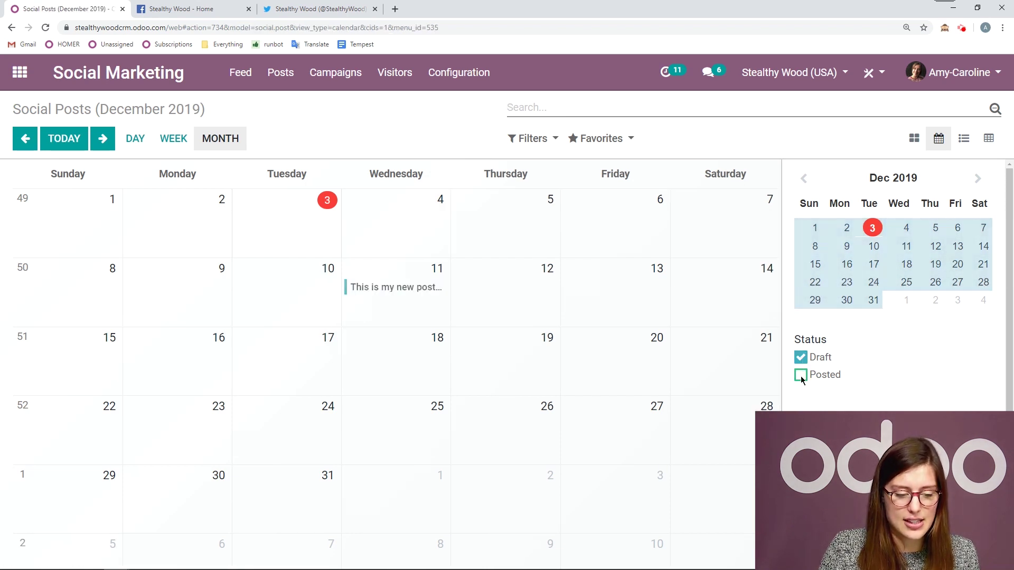
pyautogui.click(801, 376)
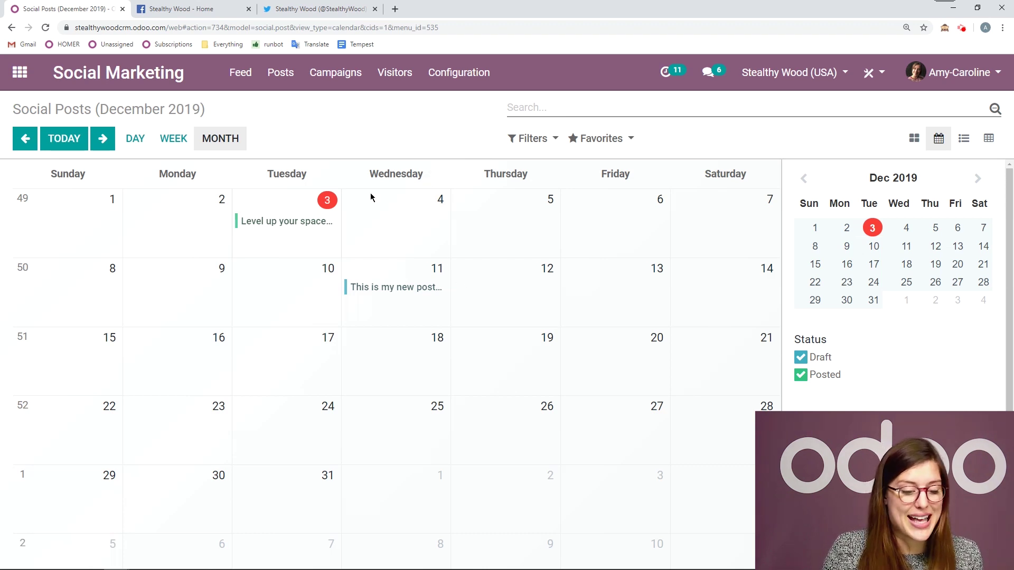
pyautogui.click(310, 223)
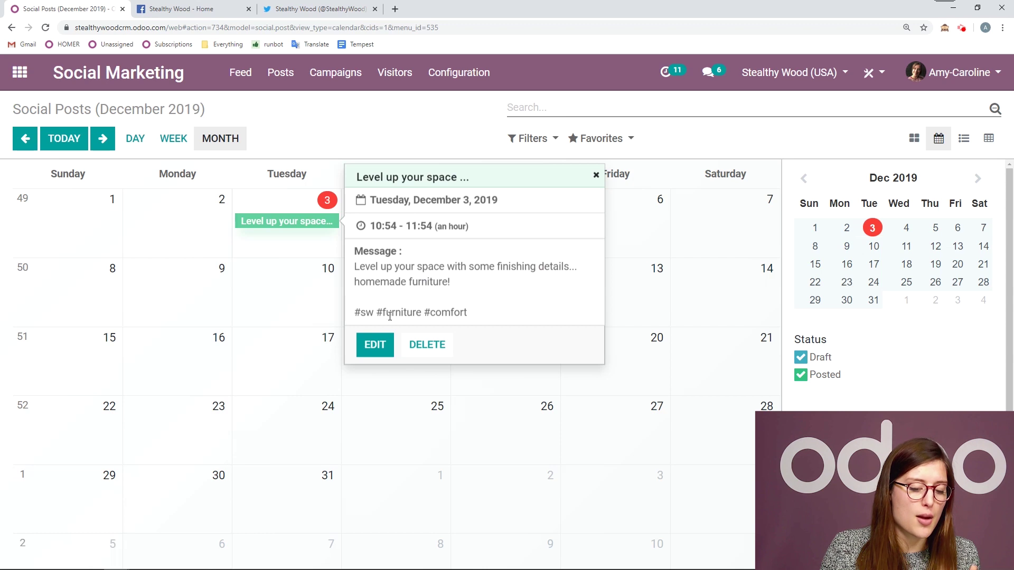
# Step: Open the furniture post's full record from its calendar popover
pyautogui.click(383, 348)
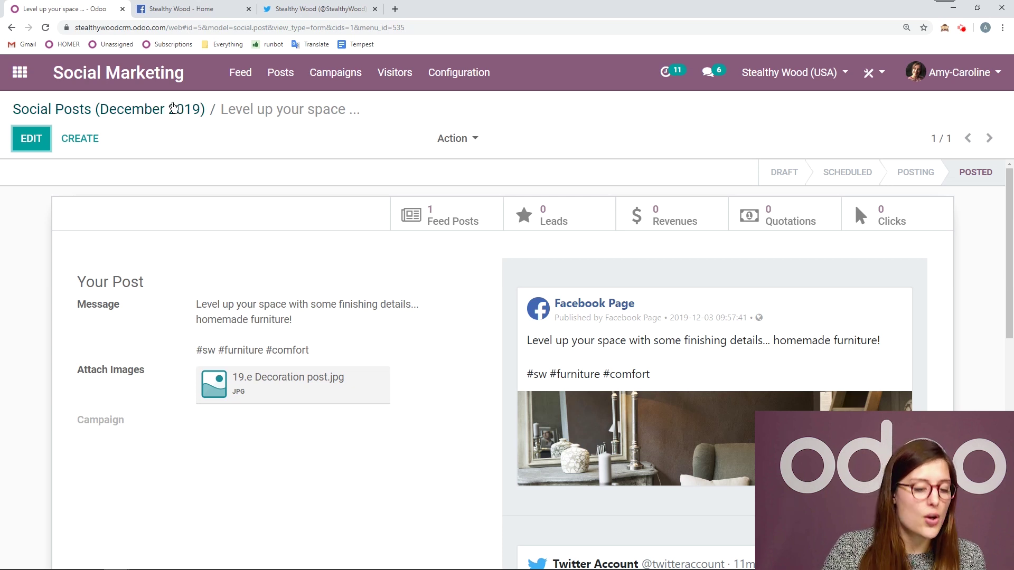
# Step: From the feed, open Configuration > Social Media to list the available networks
pyautogui.click(169, 74)
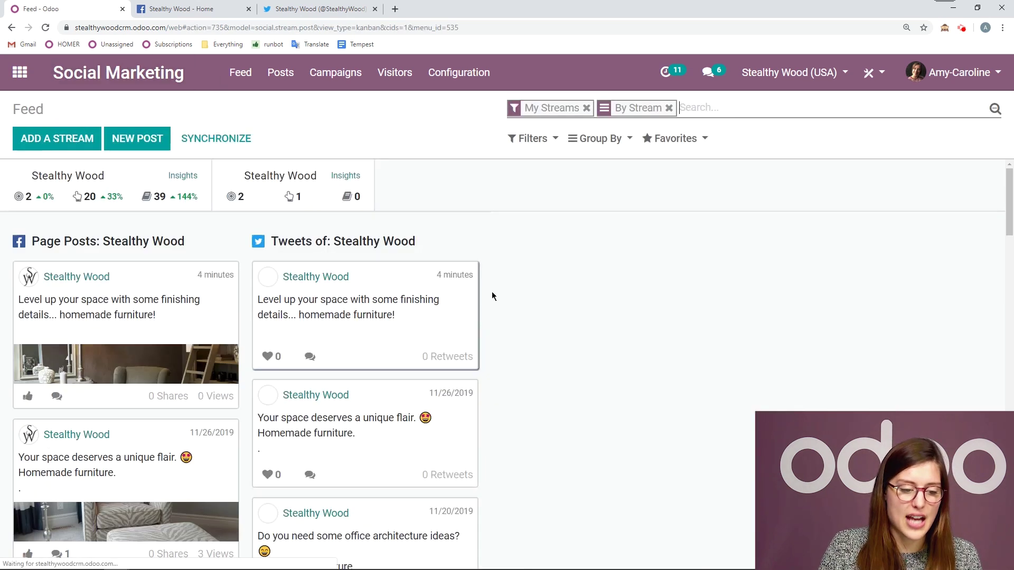
pyautogui.click(483, 79)
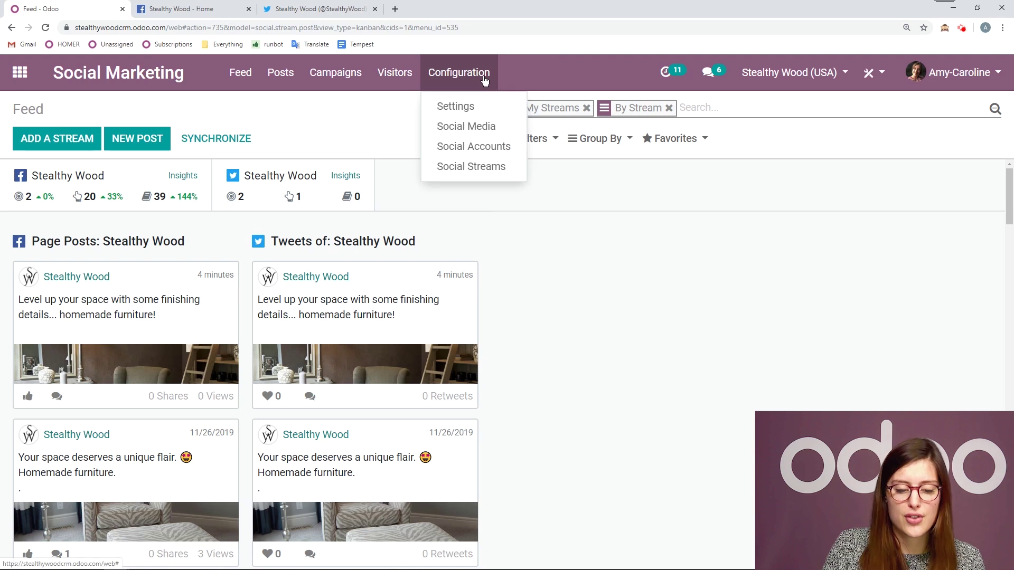
pyautogui.click(468, 127)
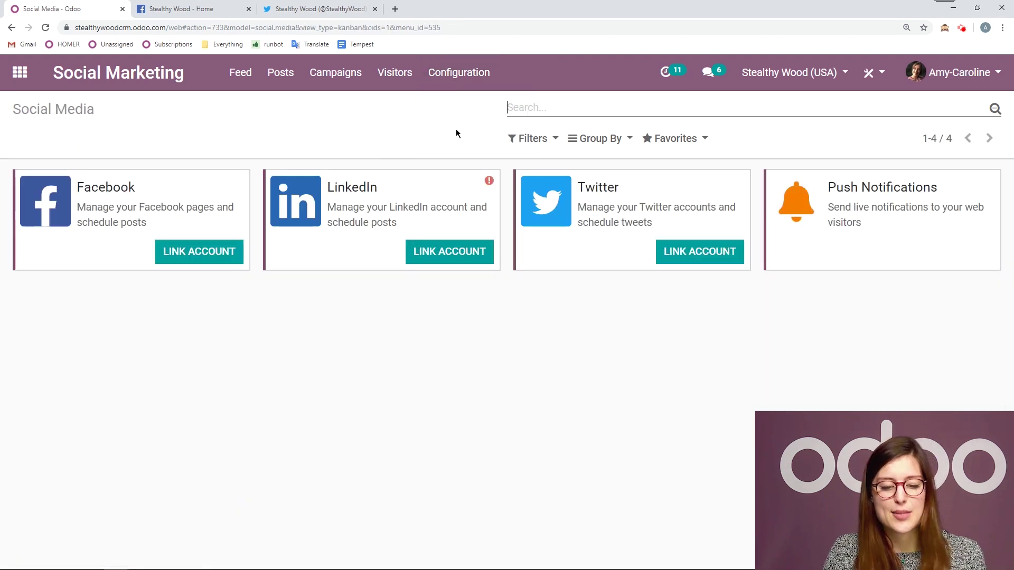